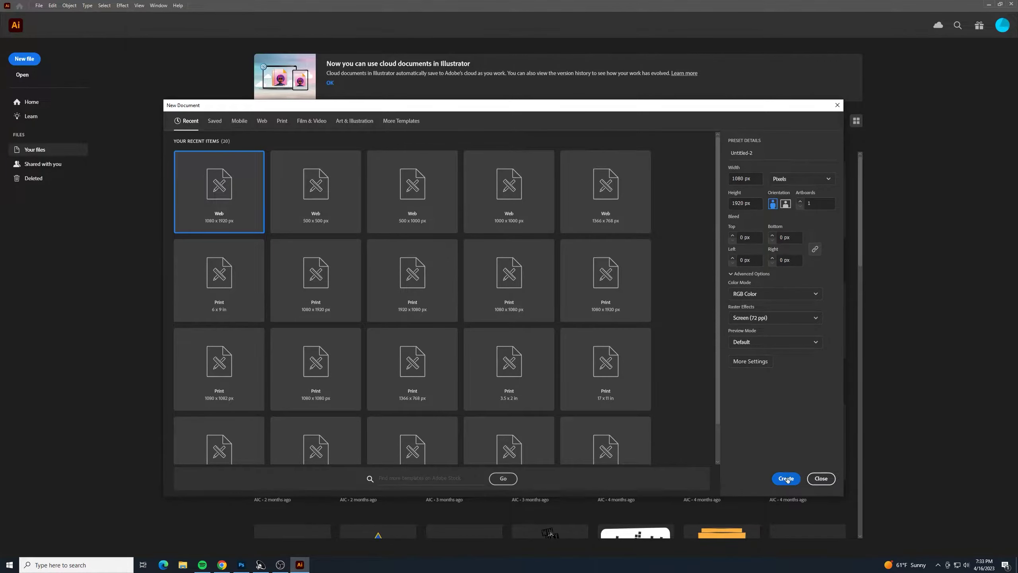
# - Create a new 1080 × 1920 px portrait RGB document
pyautogui.click(786, 479)
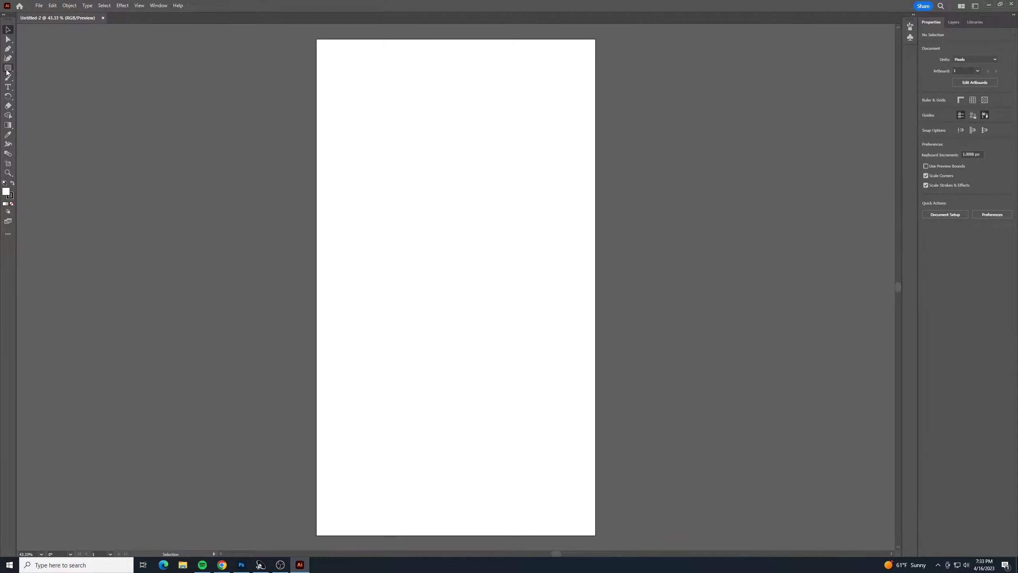
# - Draw a 1080 × 1920 px rectangle over the whole artboard and fill it light blue
pyautogui.moveTo(6, 73); pyautogui.dragTo(35, 74)
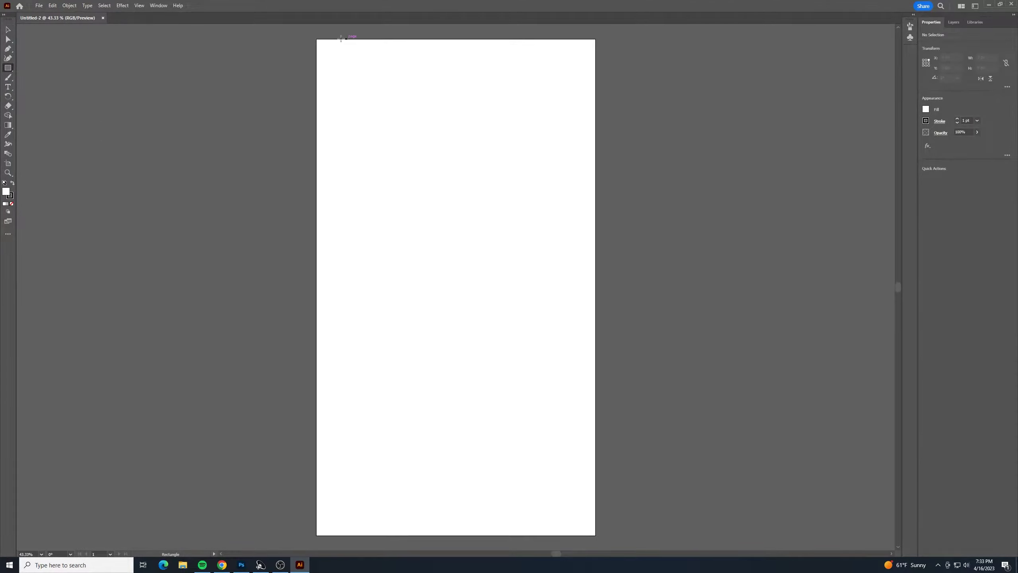
pyautogui.moveTo(316, 39); pyautogui.dragTo(595, 535)
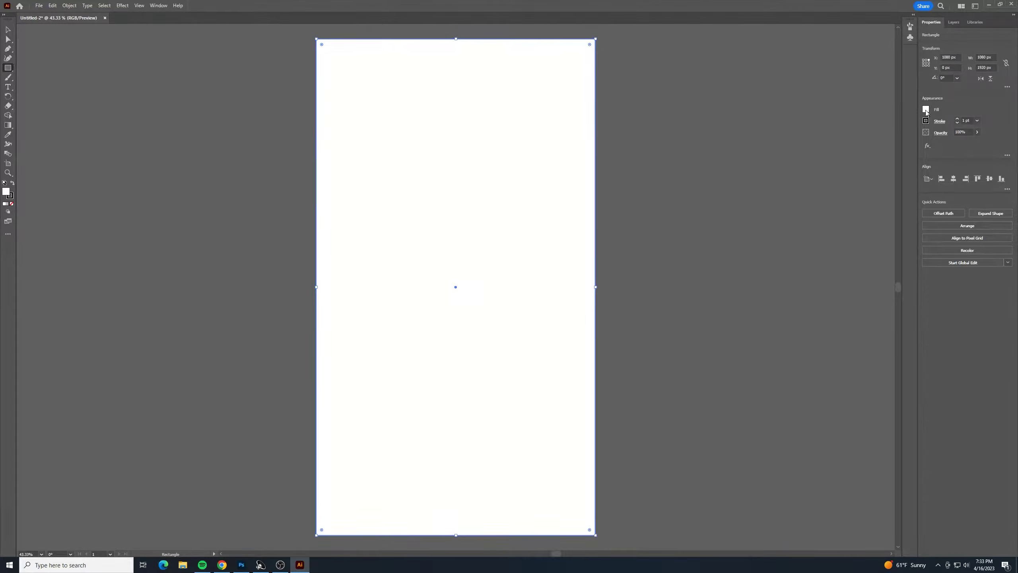
pyautogui.click(926, 110)
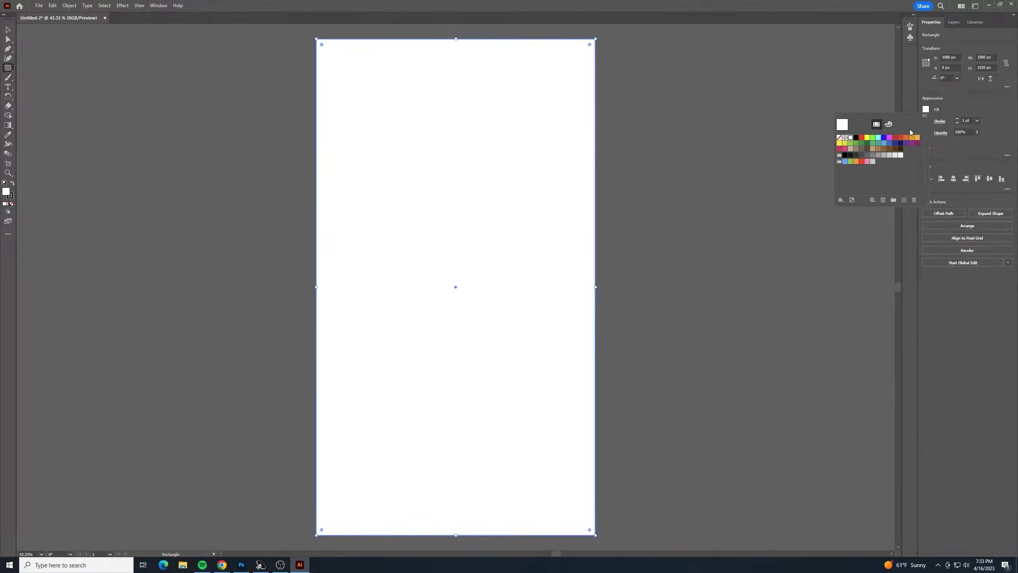
pyautogui.click(884, 143)
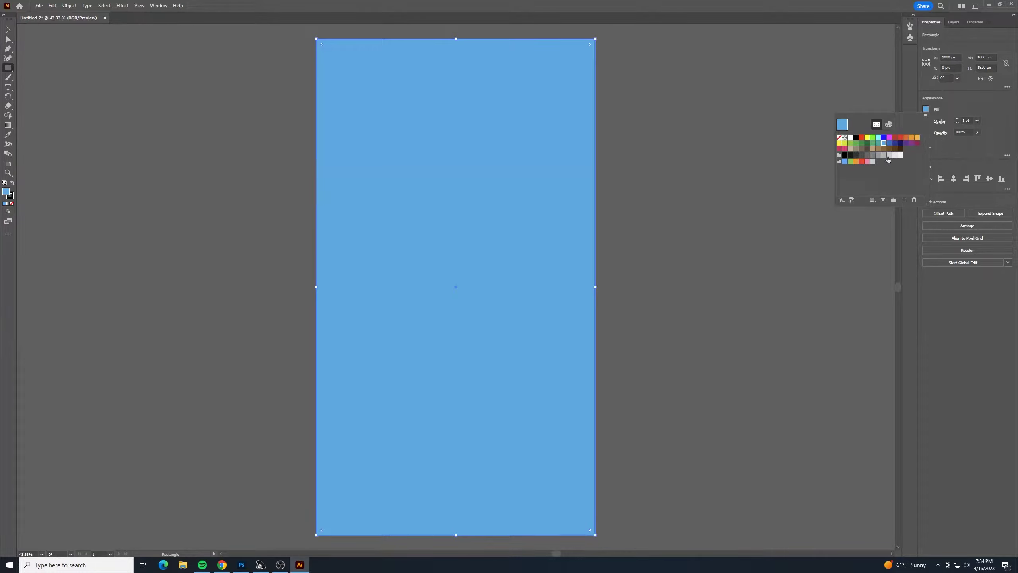
pyautogui.click(967, 100)
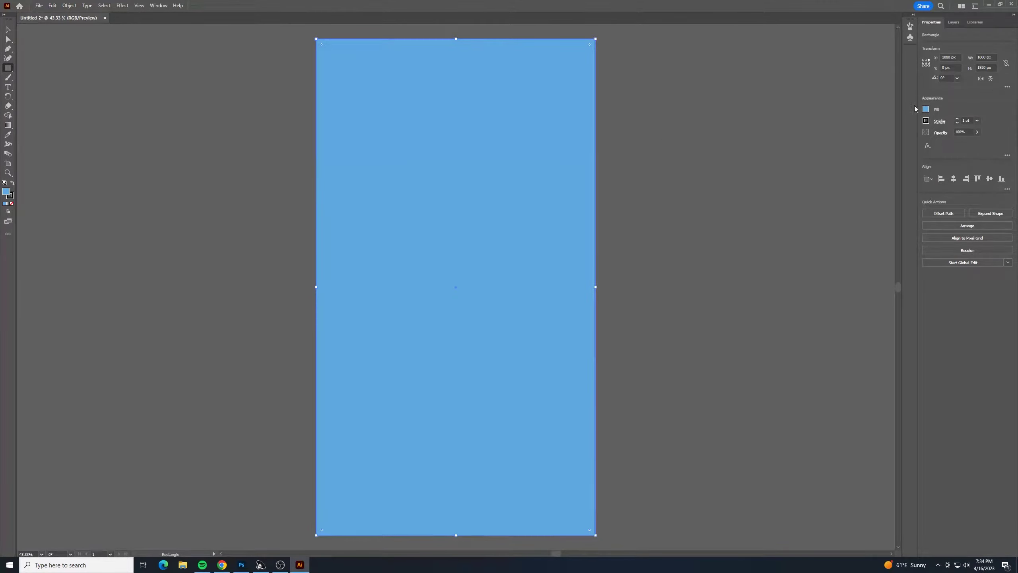
# - Set the blue background rectangle's stroke to None
pyautogui.click(925, 121)
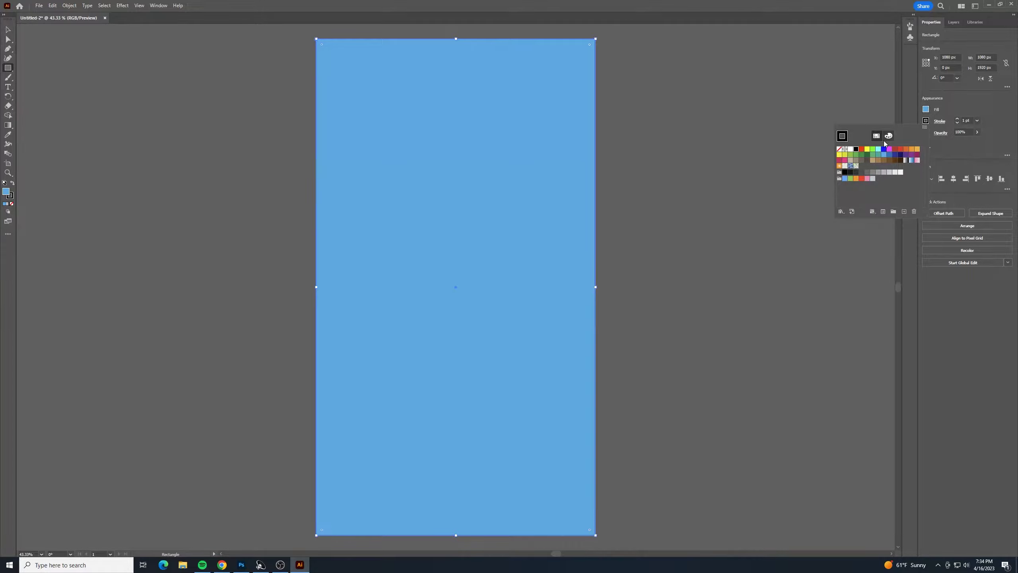
pyautogui.click(839, 149)
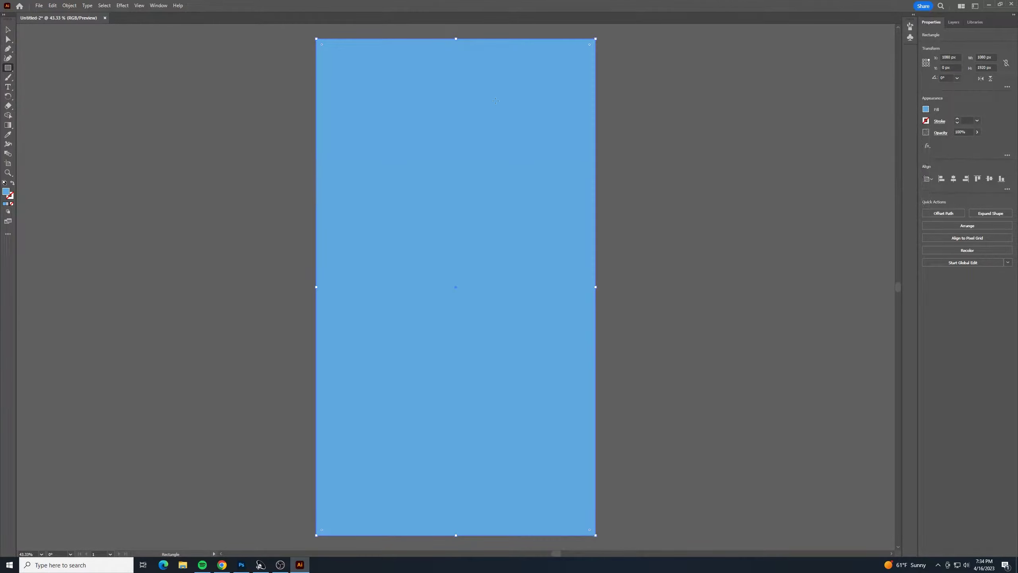
pyautogui.click(8, 30)
# - Draw a full-width band across the artboard's middle and fill it dark magenta
pyautogui.click(8, 68)
pyautogui.moveTo(316, 191)
pyautogui.mouseDown()
pyautogui.moveTo(562, 444)
pyautogui.moveTo(595, 386)
pyautogui.mouseUp()
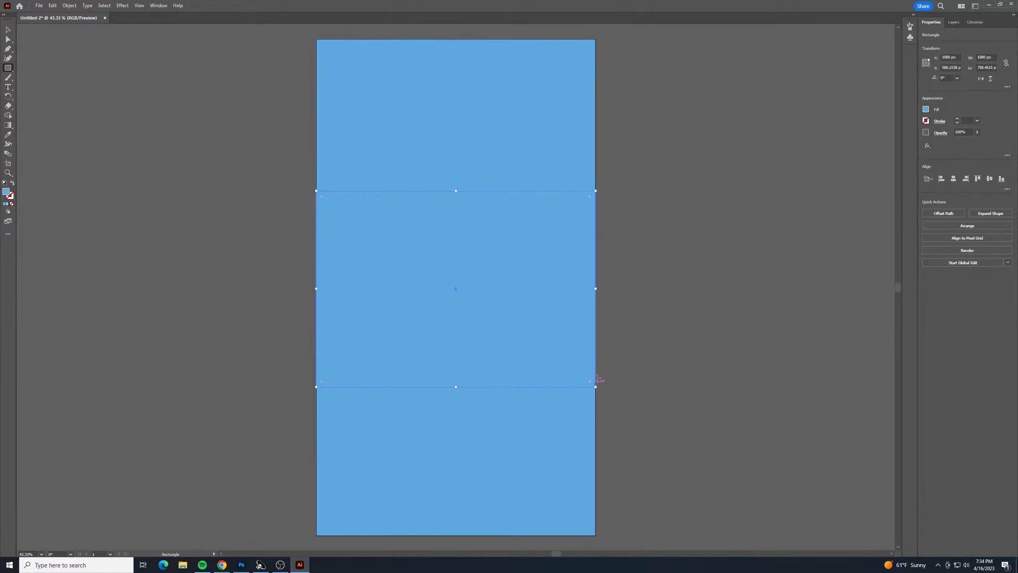
pyautogui.click(926, 110)
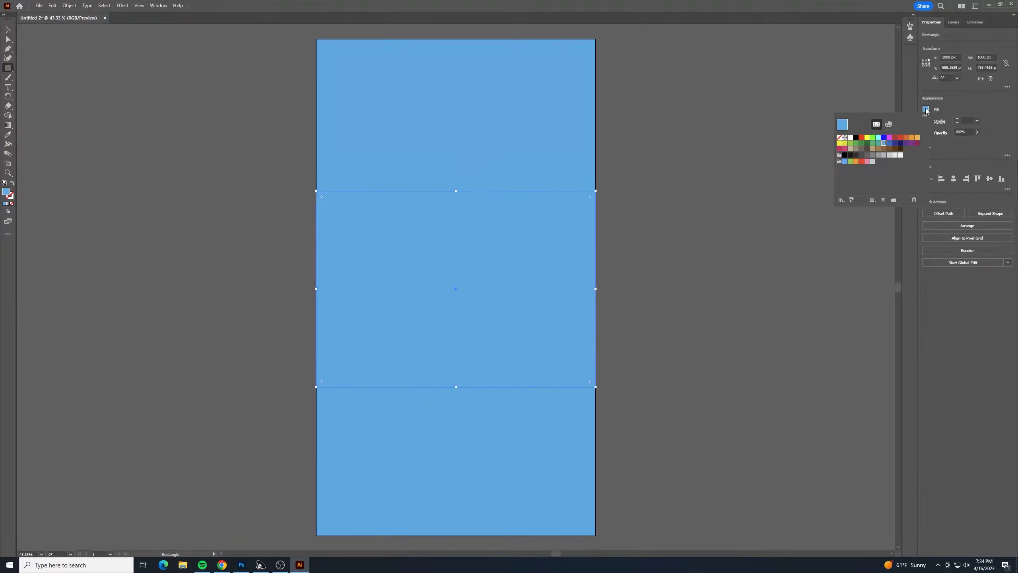
pyautogui.click(917, 143)
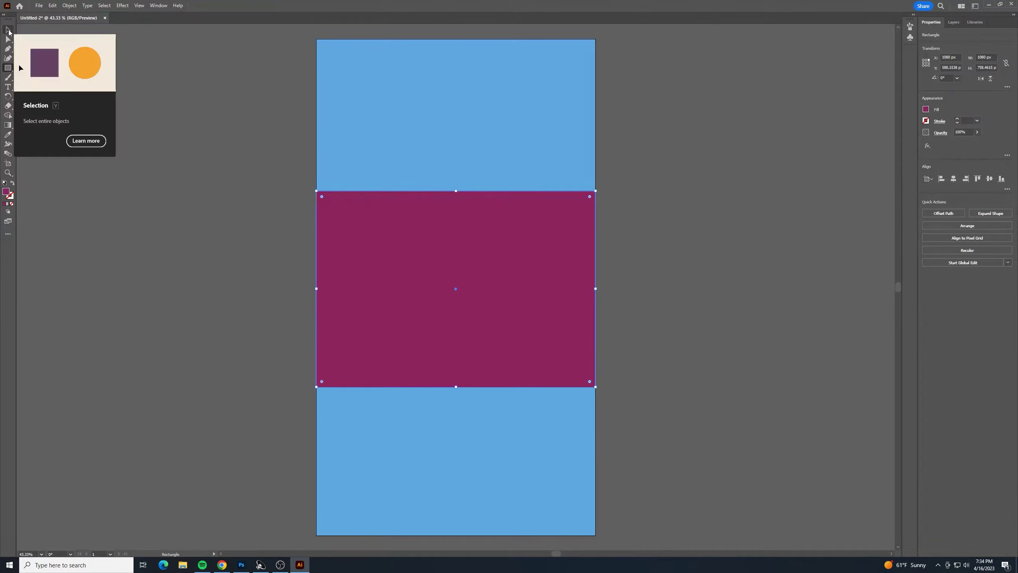
pyautogui.moveTo(704, 137); pyautogui.dragTo(705, 139)
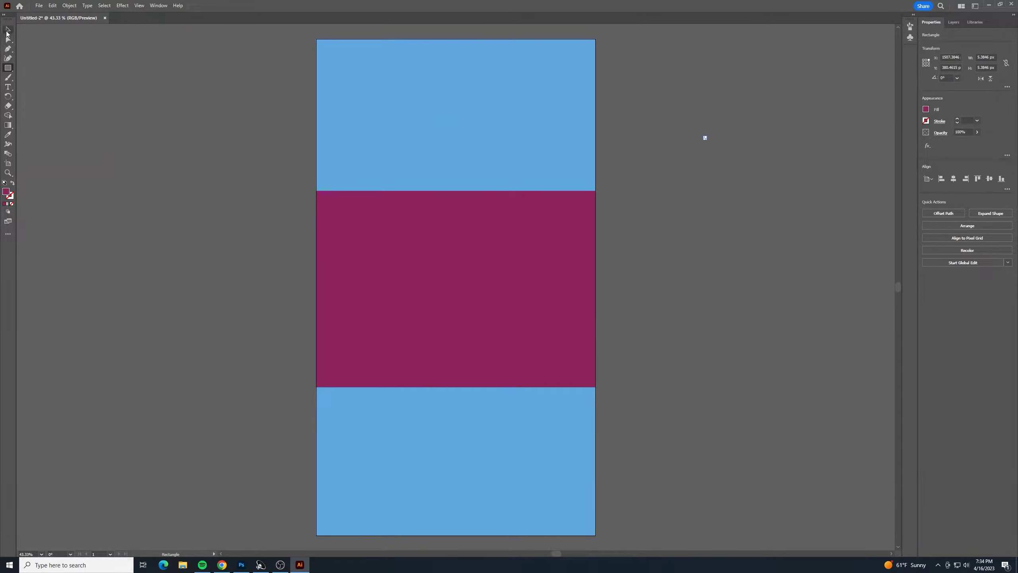
pyautogui.click(8, 30)
pyautogui.click(682, 162)
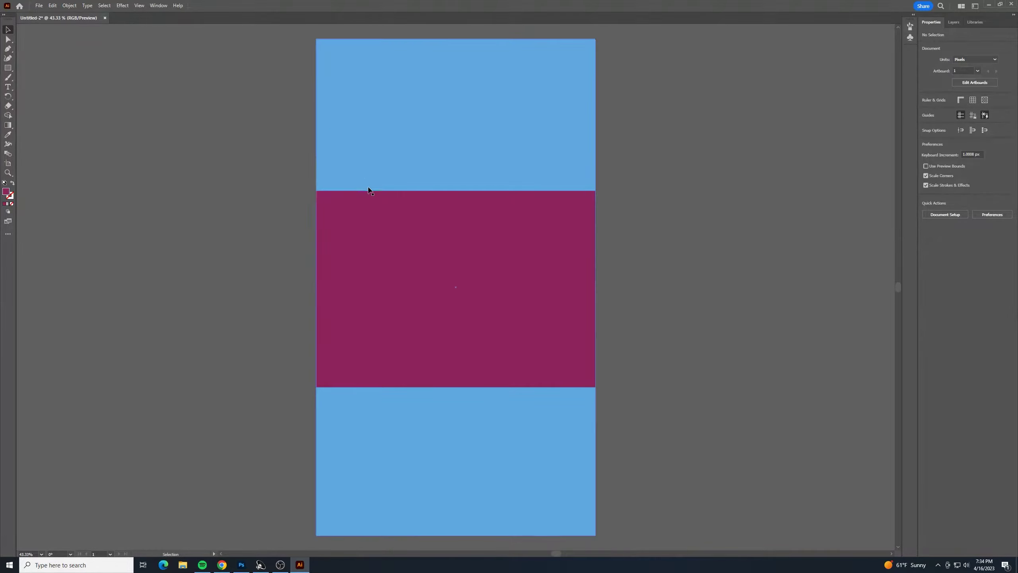
# - Apply a Make with Warp envelope to the magenta band: Rise style, 10% bend
pyautogui.click(391, 241)
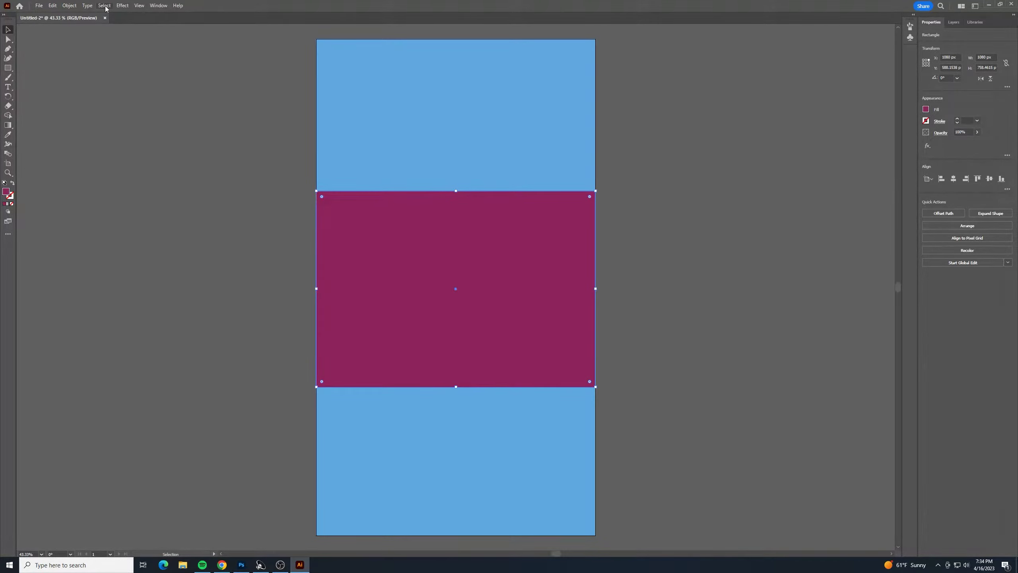
pyautogui.click(69, 6)
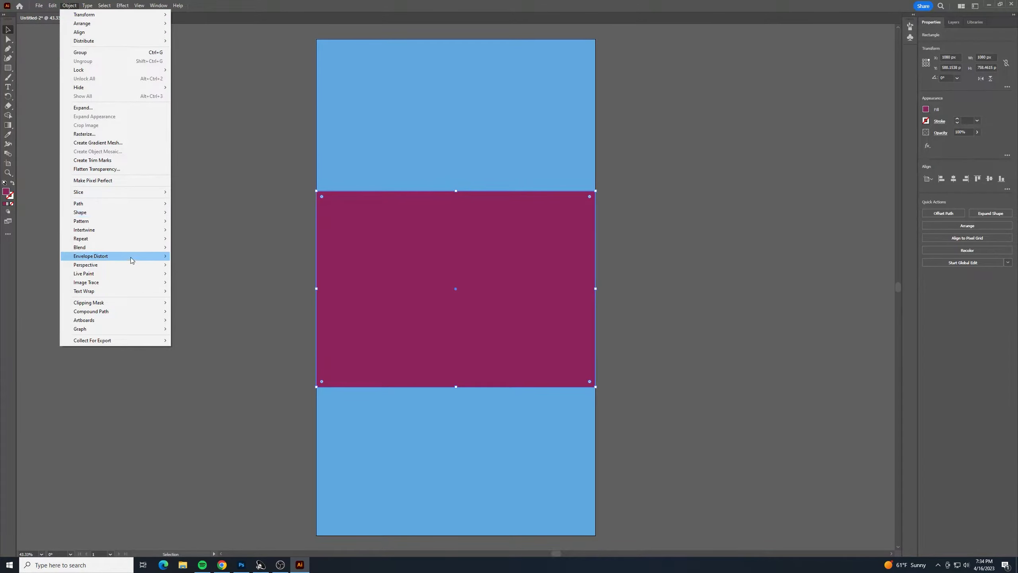
pyautogui.moveTo(158, 258)
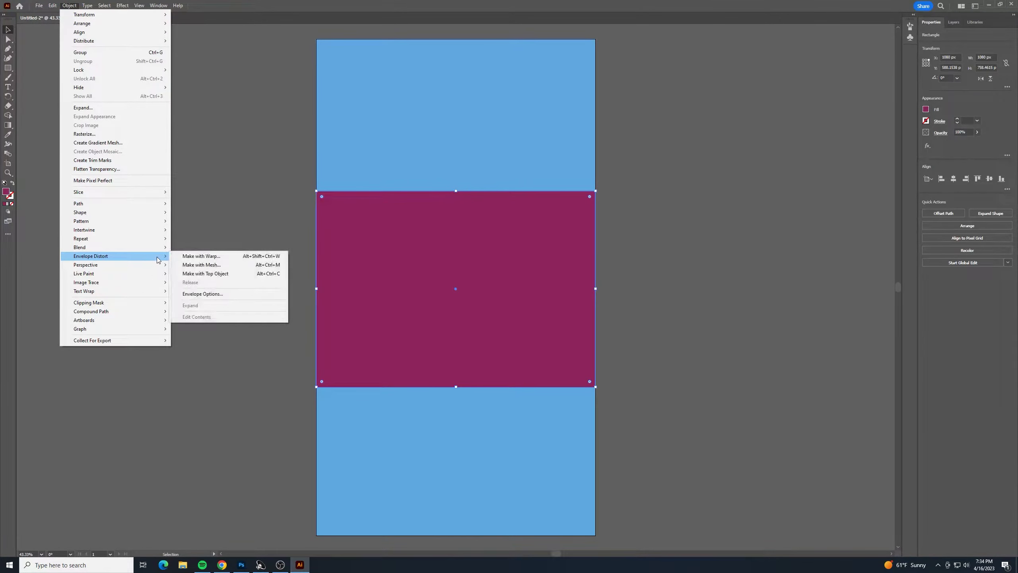
pyautogui.click(212, 260)
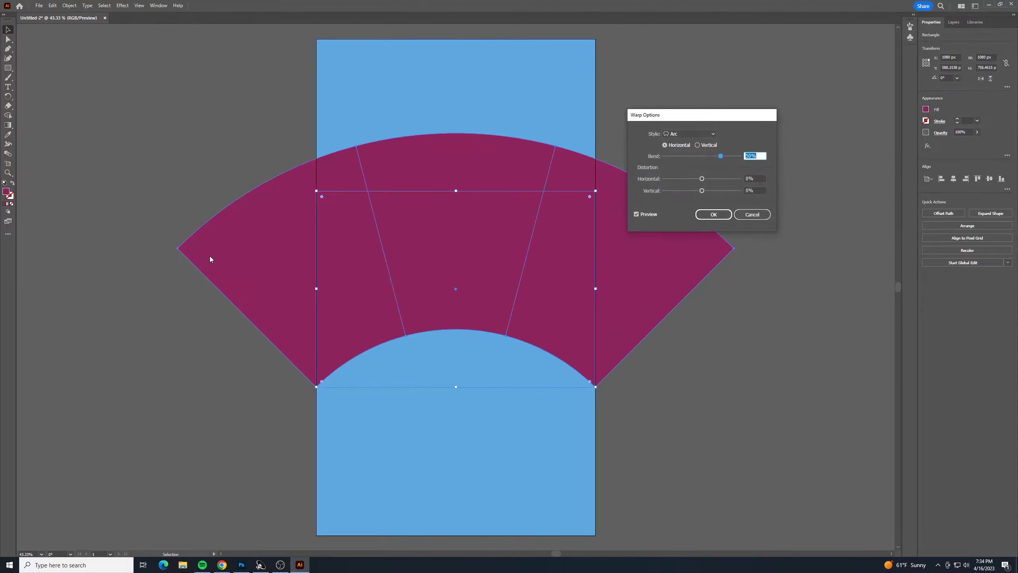
pyautogui.click(713, 134)
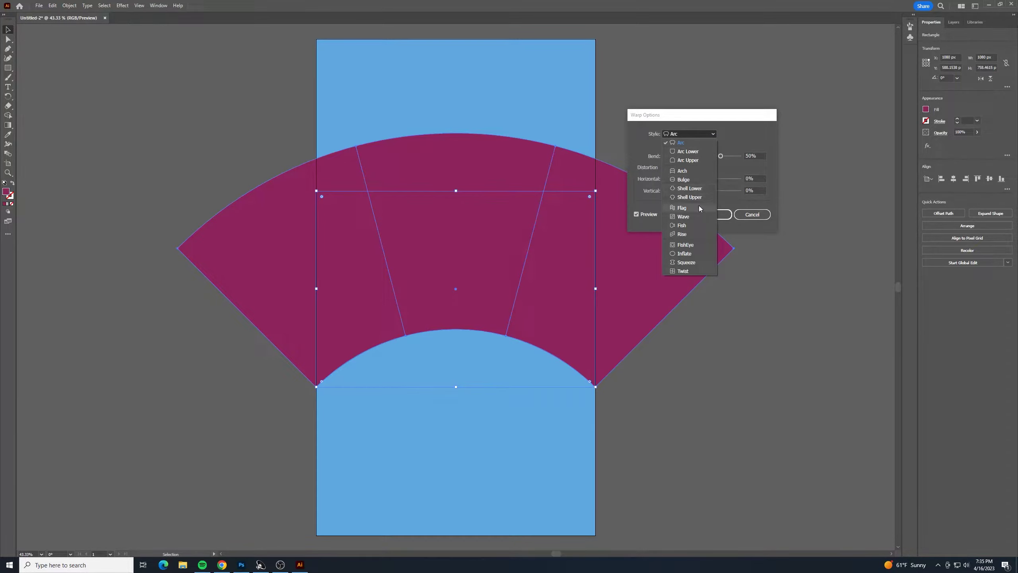
pyautogui.click(696, 235)
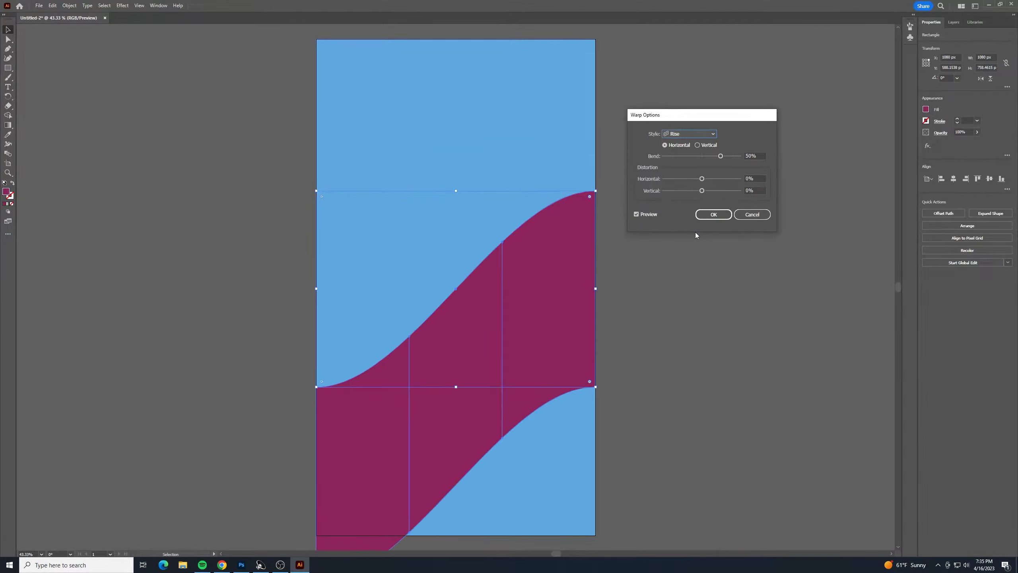
pyautogui.click(756, 156)
pyautogui.write('10')
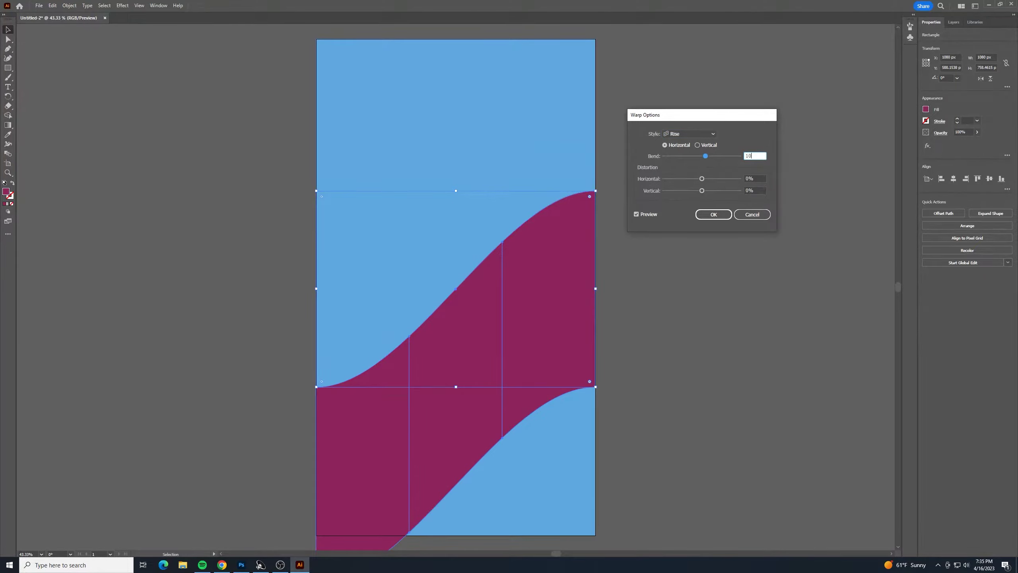
pyautogui.click(757, 177)
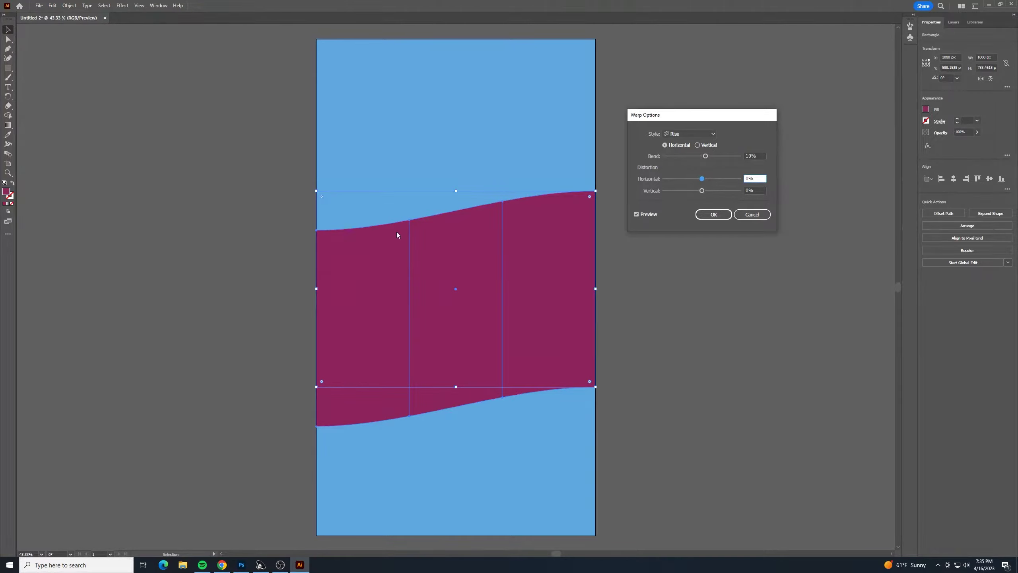
pyautogui.click(713, 215)
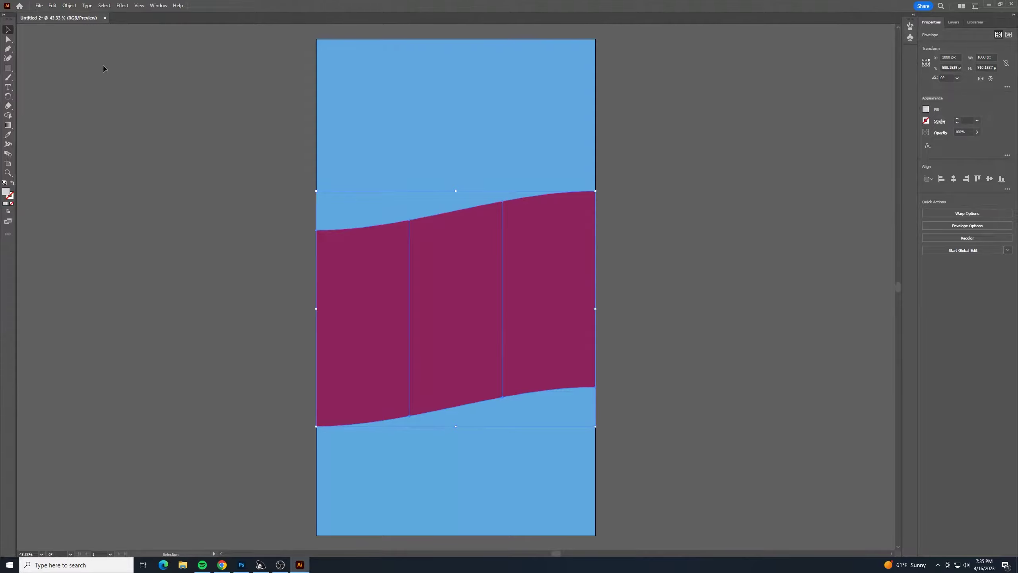
pyautogui.click(320, 176)
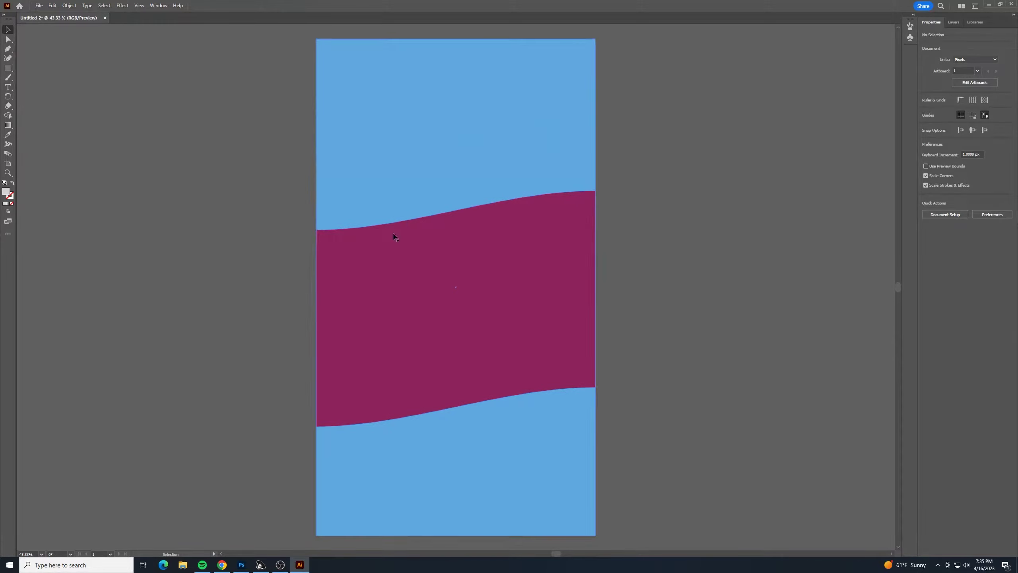
# - Expand the warped magenta band's envelope into ordinary shapes
pyautogui.click(543, 230)
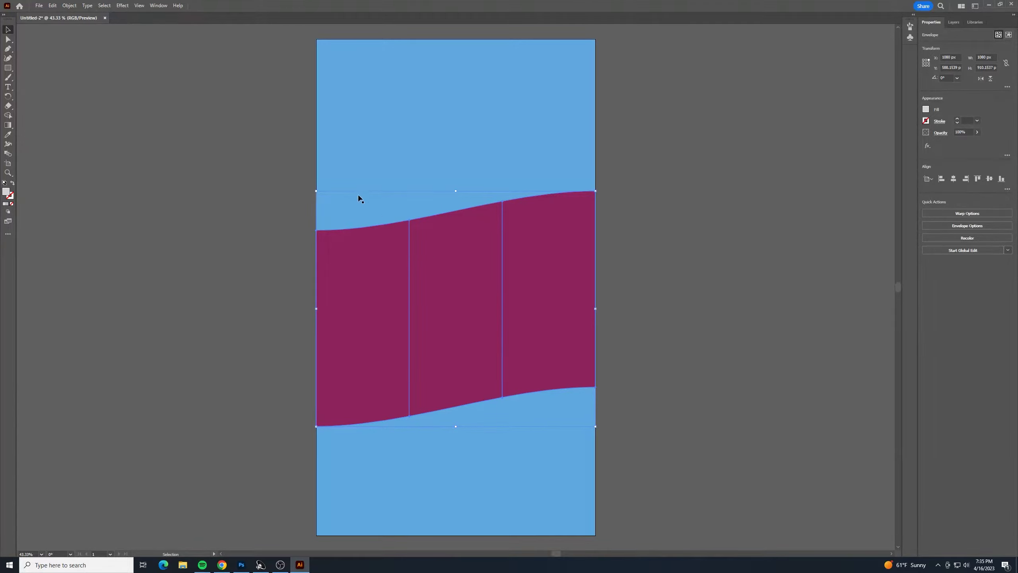
pyautogui.click(68, 7)
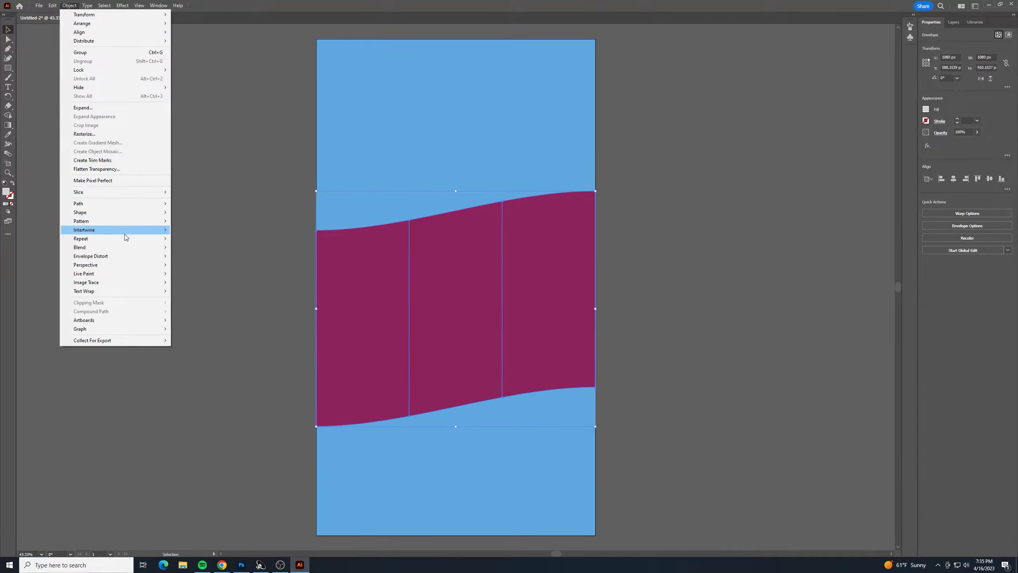
pyautogui.click(116, 107)
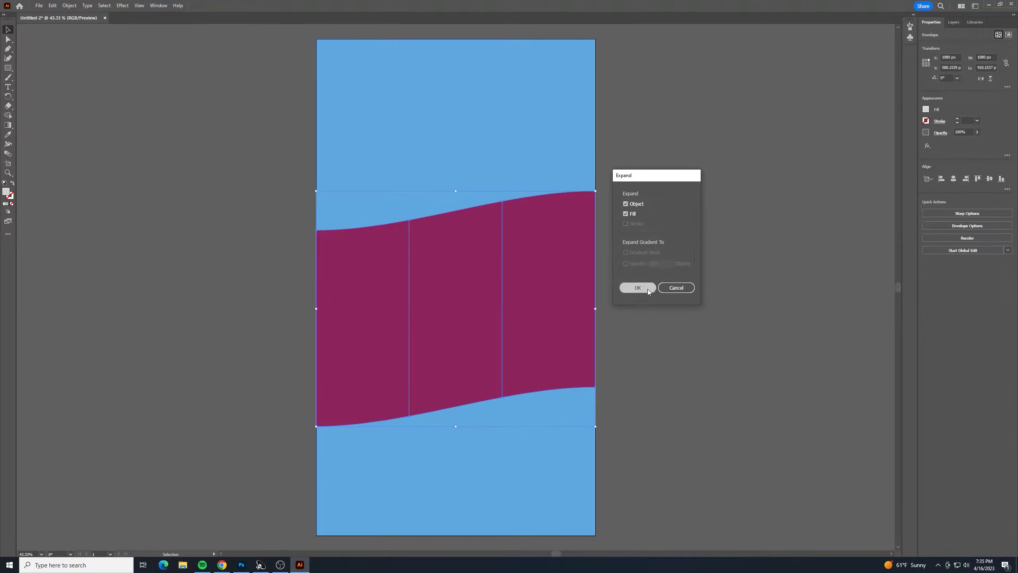
pyautogui.click(637, 287)
pyautogui.click(135, 98)
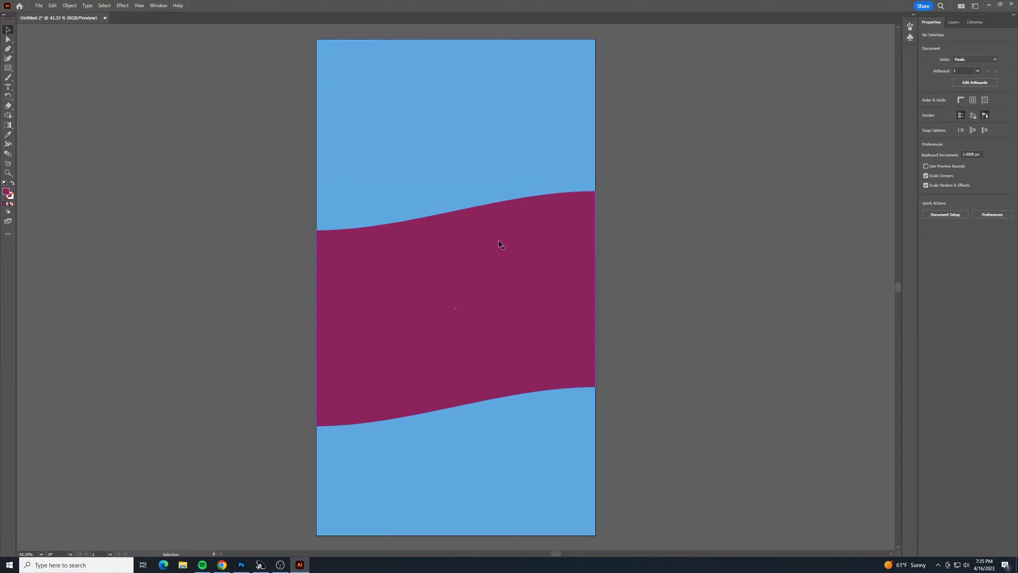
# - Center the magenta wave group vertically on the artboard
pyautogui.click(566, 346)
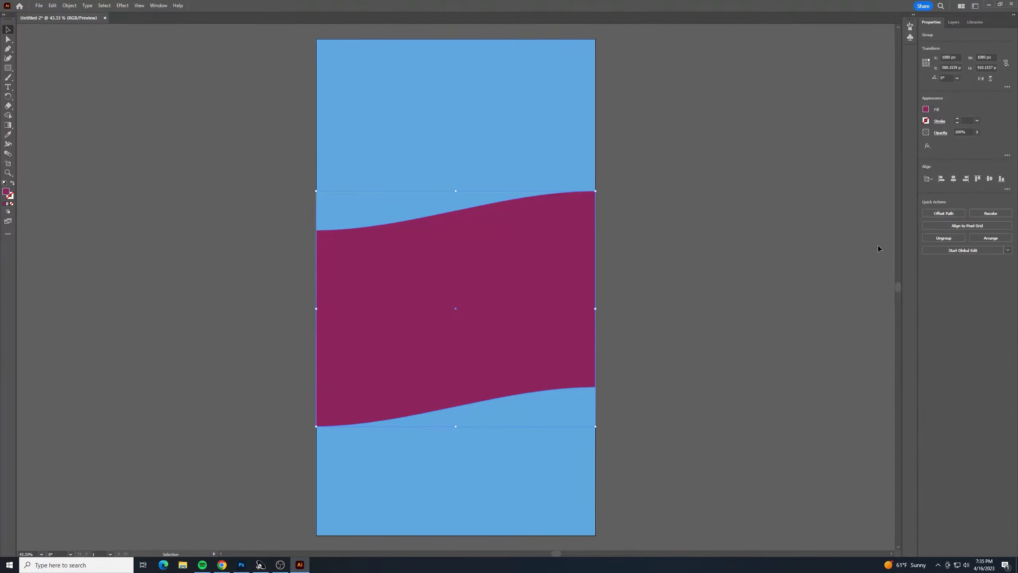
pyautogui.click(986, 179)
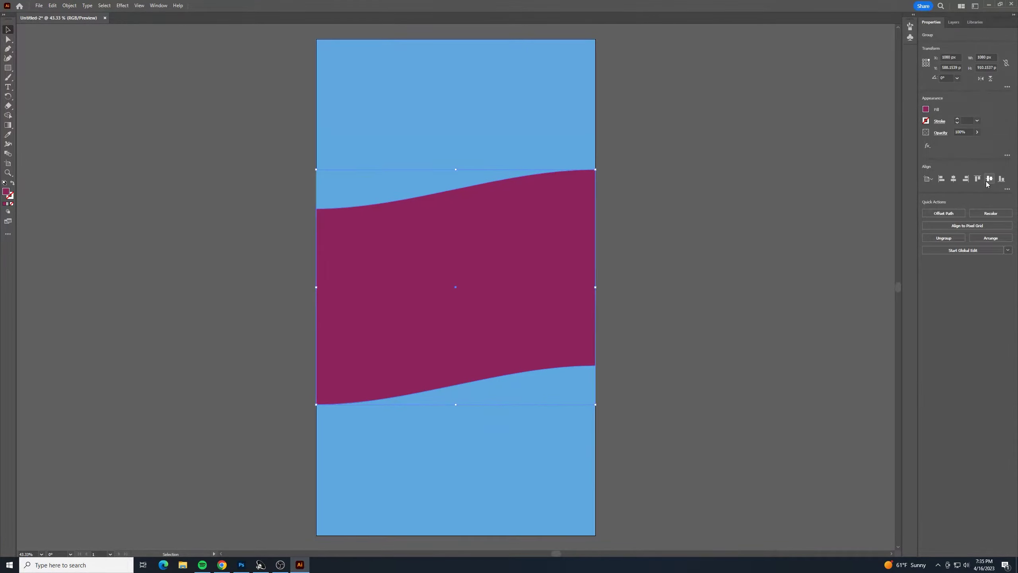
pyautogui.click(818, 226)
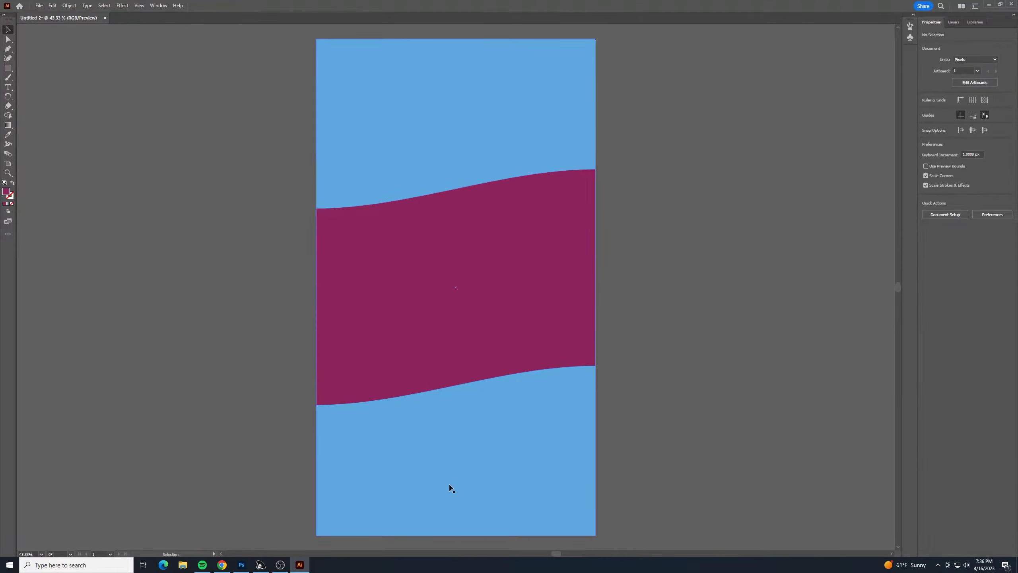
# - Select all artwork and apply Pathfinder Divide to the overlapping shapes
pyautogui.hotkey('ctrl', 'a')
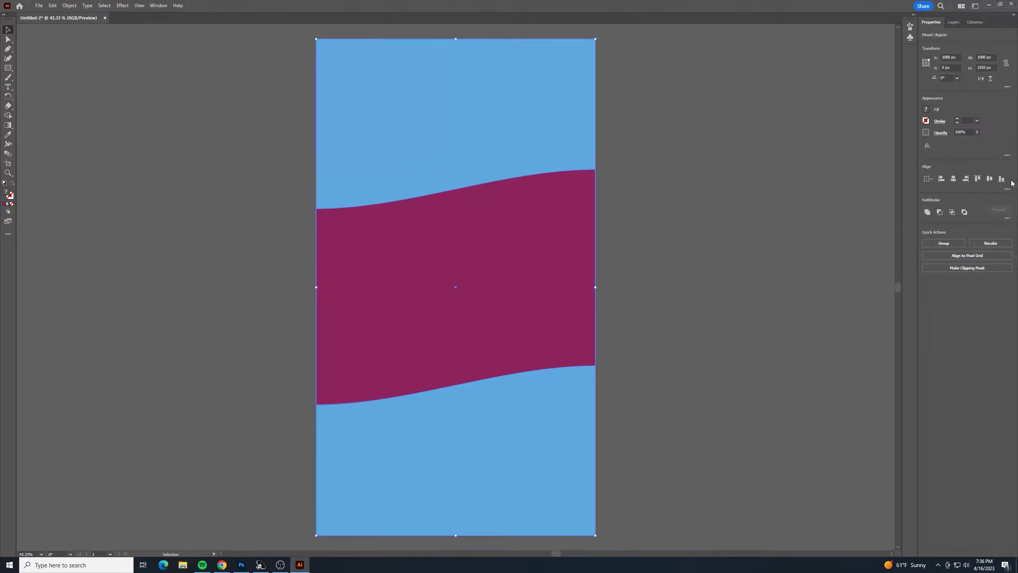
pyautogui.click(1008, 219)
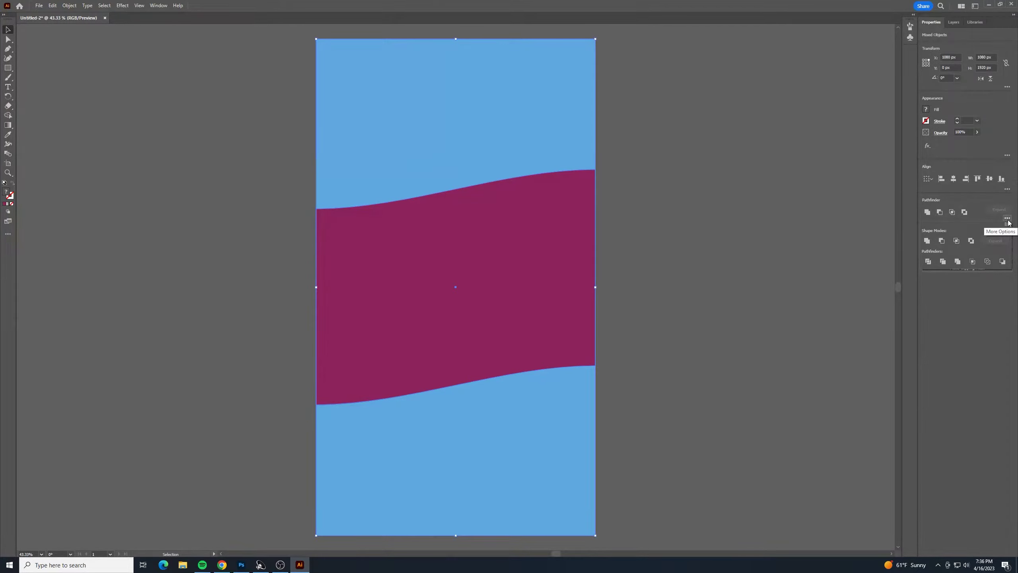
pyautogui.click(928, 262)
pyautogui.click(733, 162)
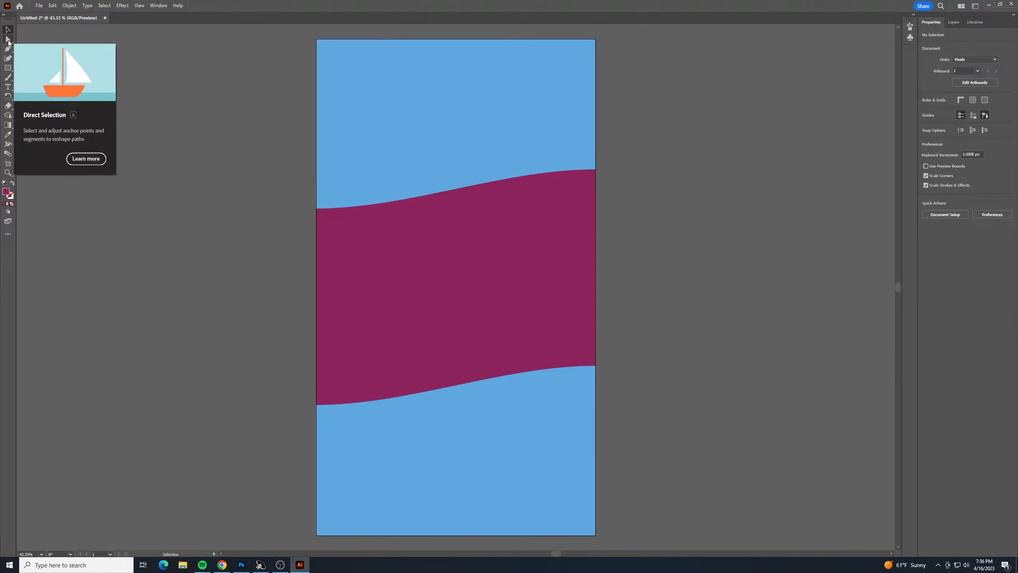
# - Check the magenta wave, bottom blue and top blue pieces with Direct Selection
pyautogui.click(8, 40)
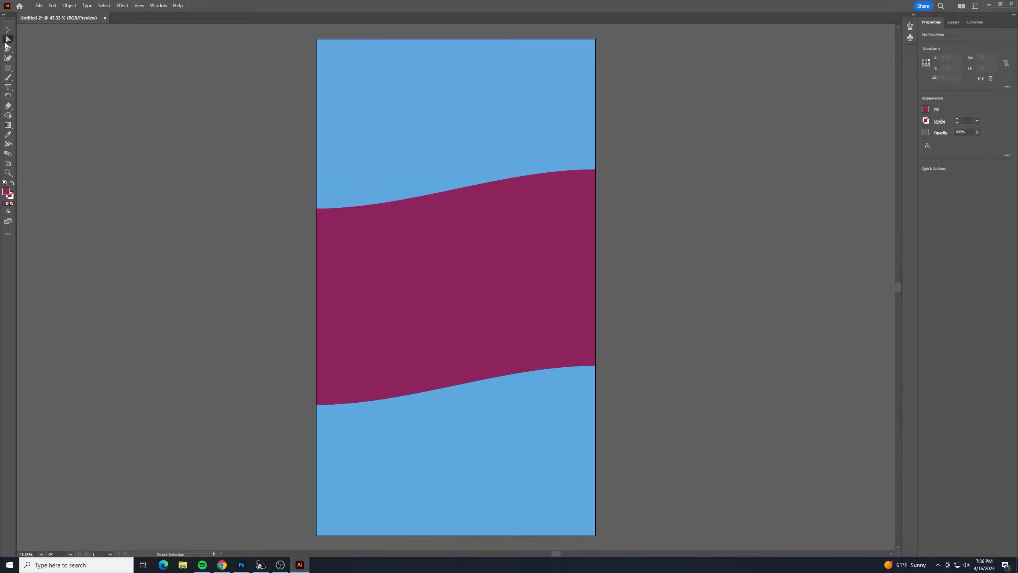
pyautogui.click(493, 259)
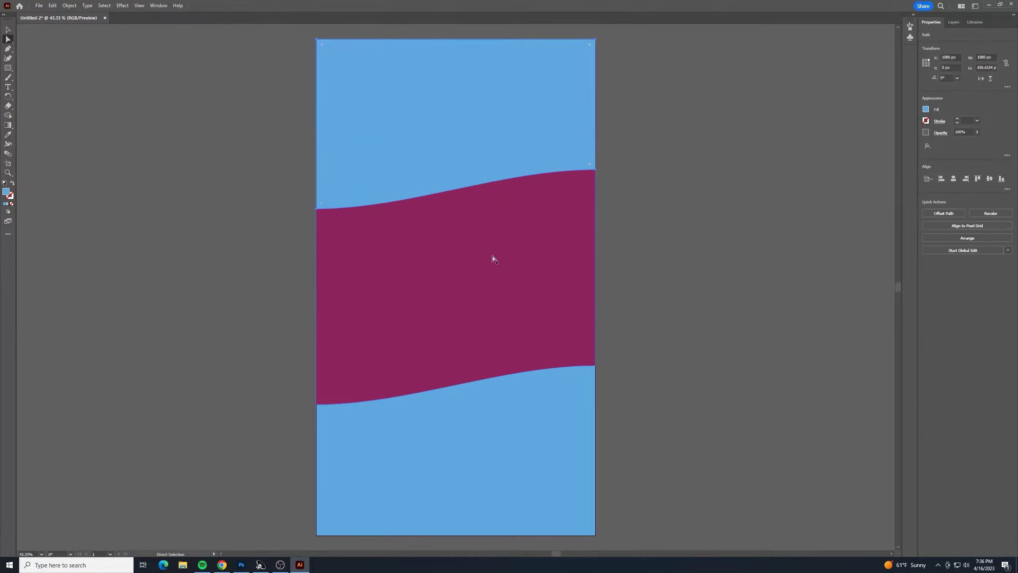
pyautogui.click(520, 390)
pyautogui.click(480, 333)
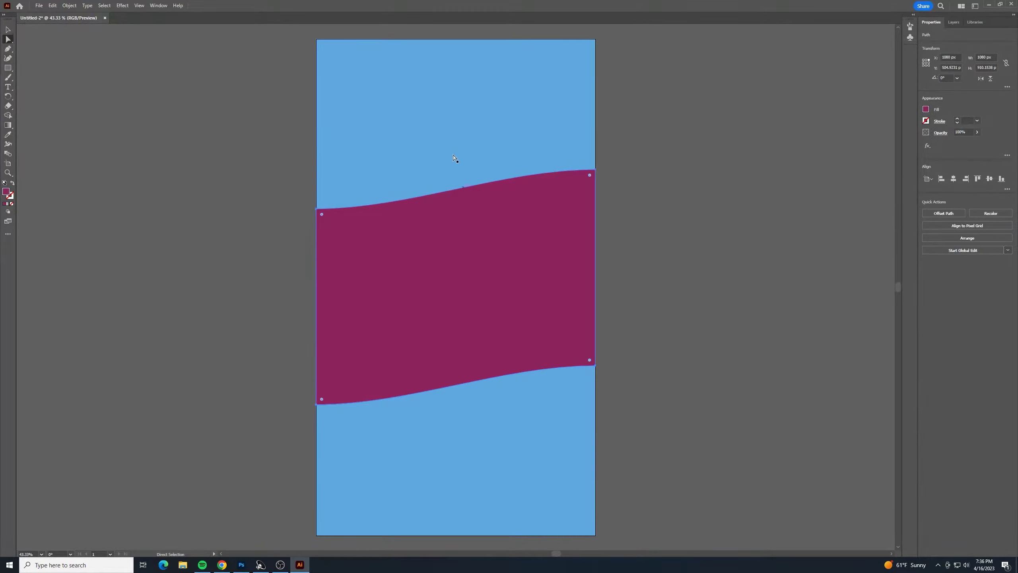
pyautogui.click(453, 141)
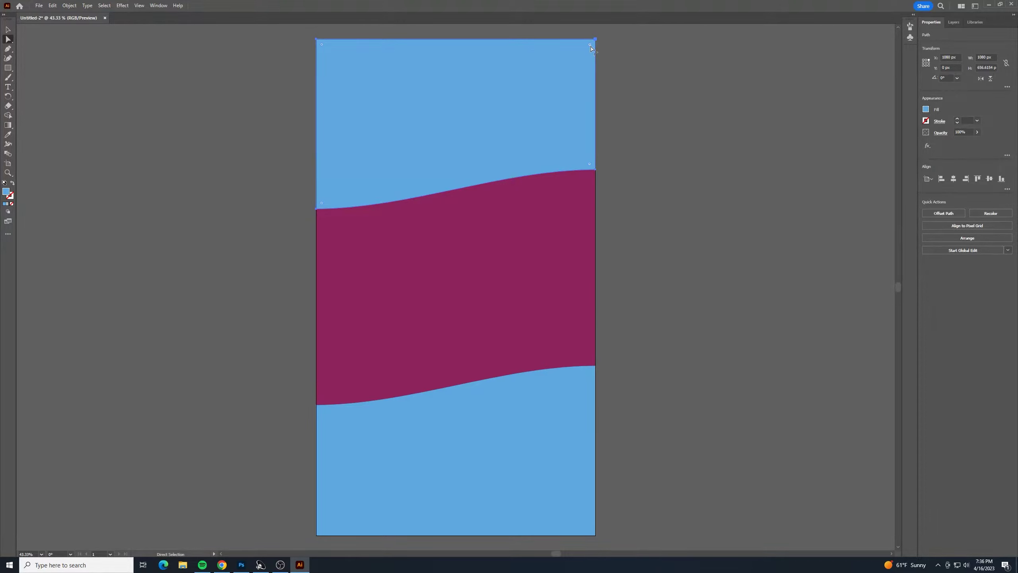
# - Drag live corners to round the top blue, magenta and bottom blue pieces by about 29 px
pyautogui.moveTo(591, 47); pyautogui.dragTo(591, 56)
pyautogui.click(567, 305)
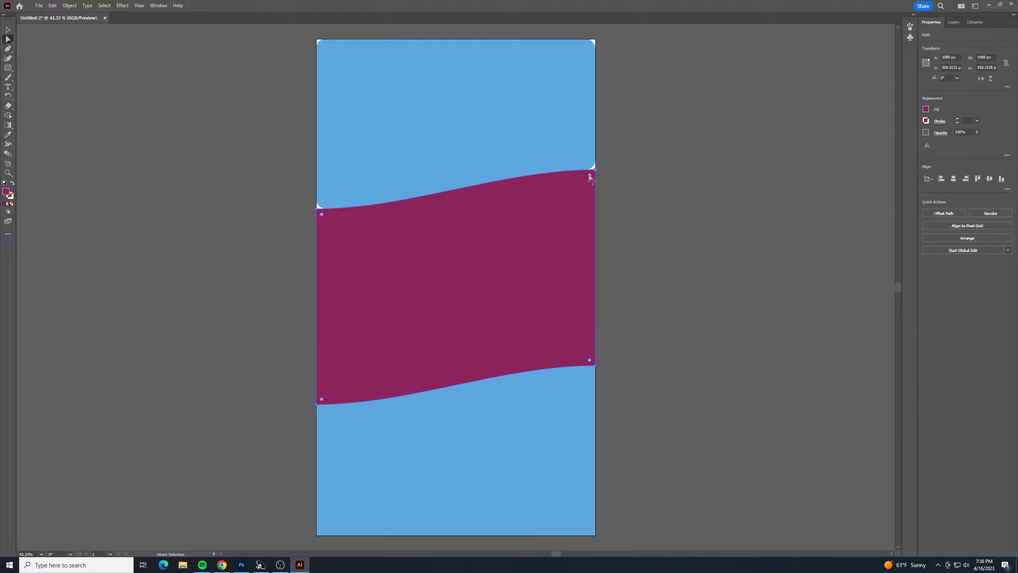
pyautogui.moveTo(589, 178); pyautogui.dragTo(590, 183)
pyautogui.click(578, 453)
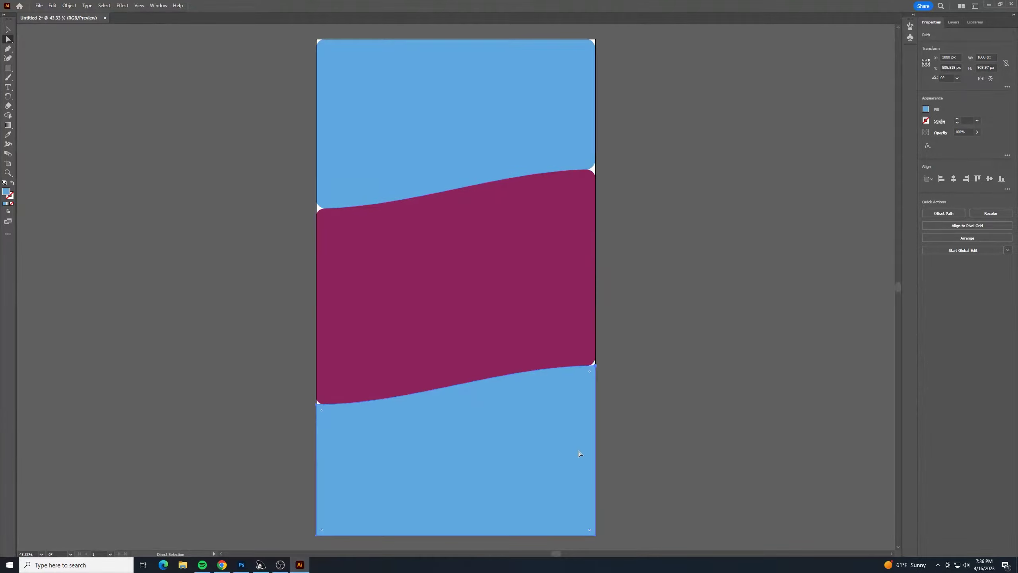
pyautogui.moveTo(589, 371); pyautogui.dragTo(587, 376)
pyautogui.click(728, 313)
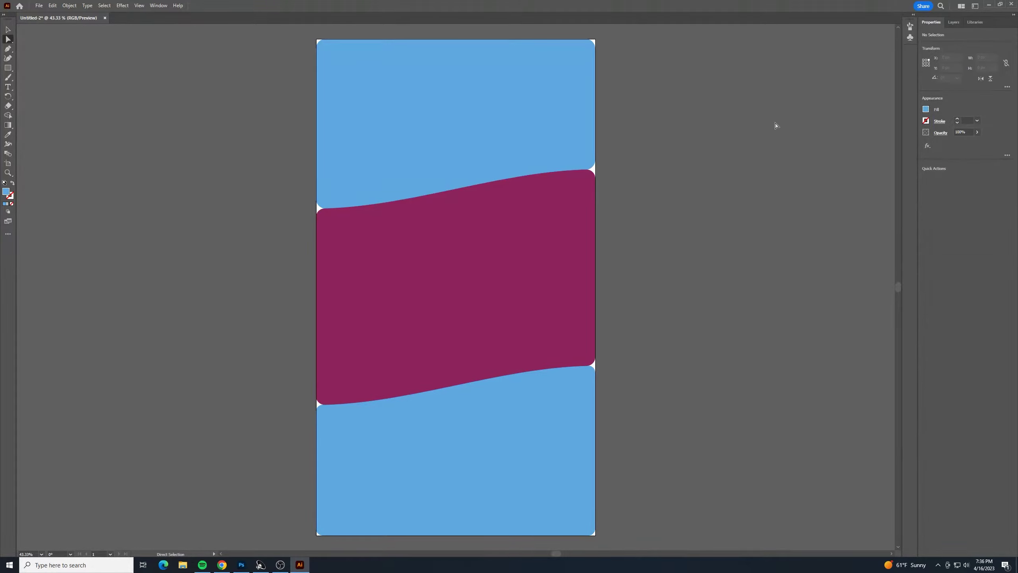
# - Place an 'ill' text object on the magenta band
pyautogui.click(10, 91)
pyautogui.click(216, 225)
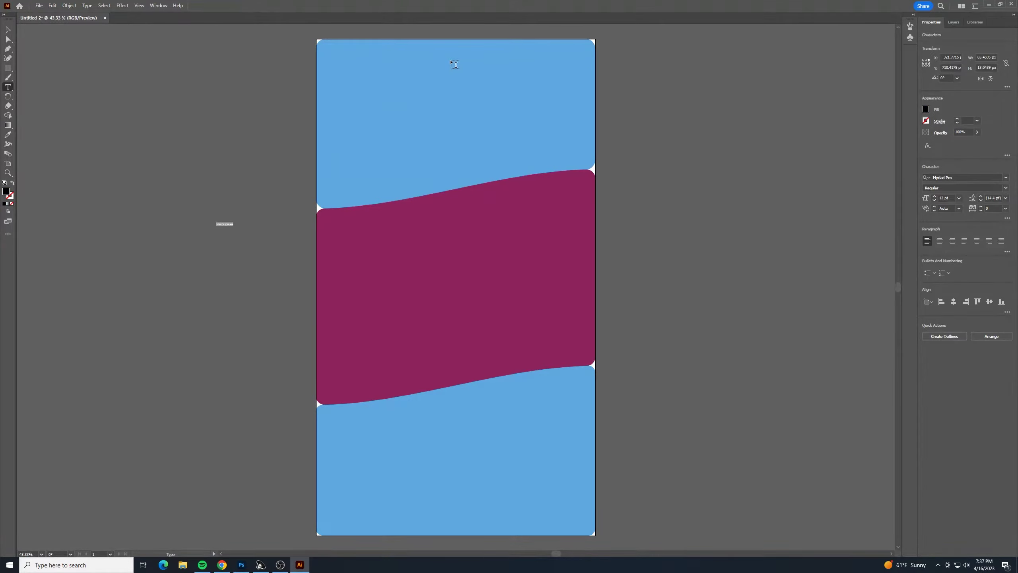
pyautogui.press('BackSpace')
pyautogui.click(8, 29)
# - Enlarge the ill text to about 301 pt and fill it white
pyautogui.moveTo(220, 228); pyautogui.dragTo(480, 309)
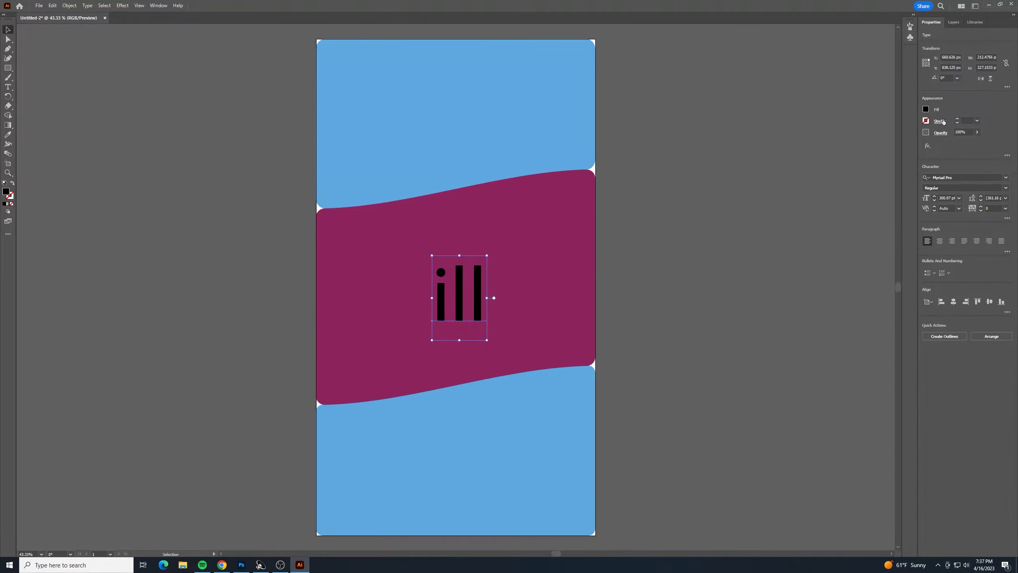
pyautogui.click(926, 110)
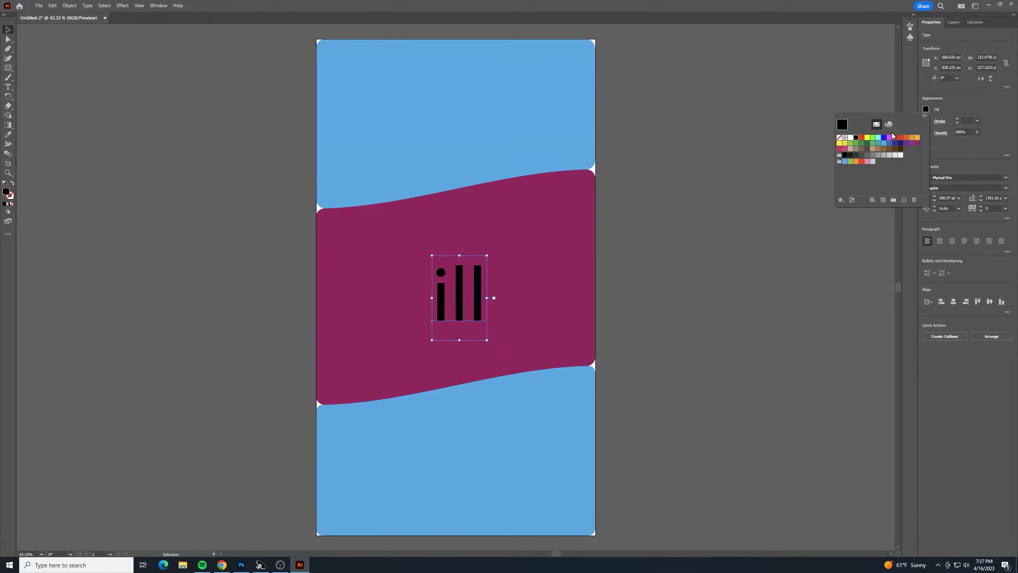
pyautogui.click(851, 138)
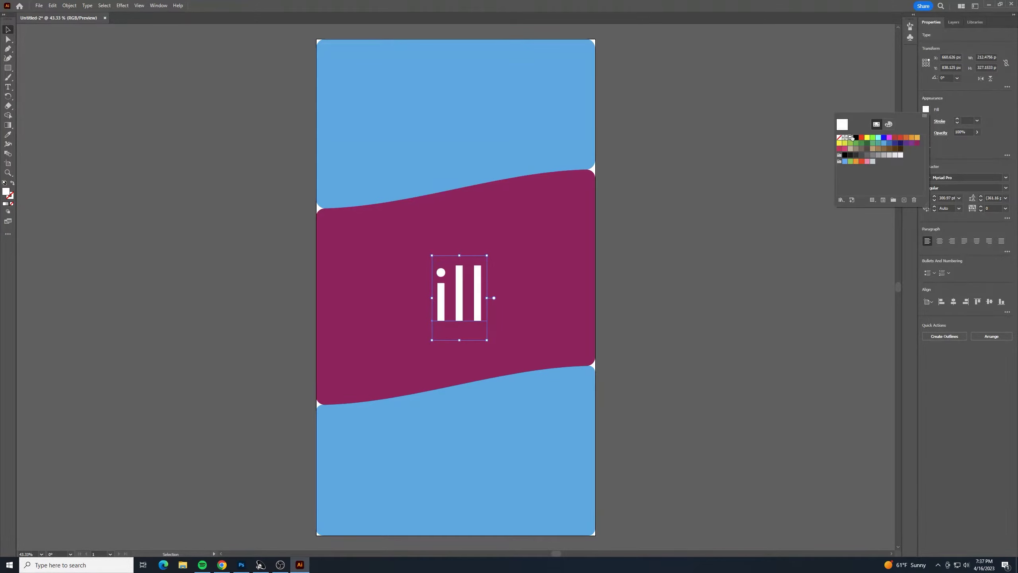
pyautogui.click(8, 30)
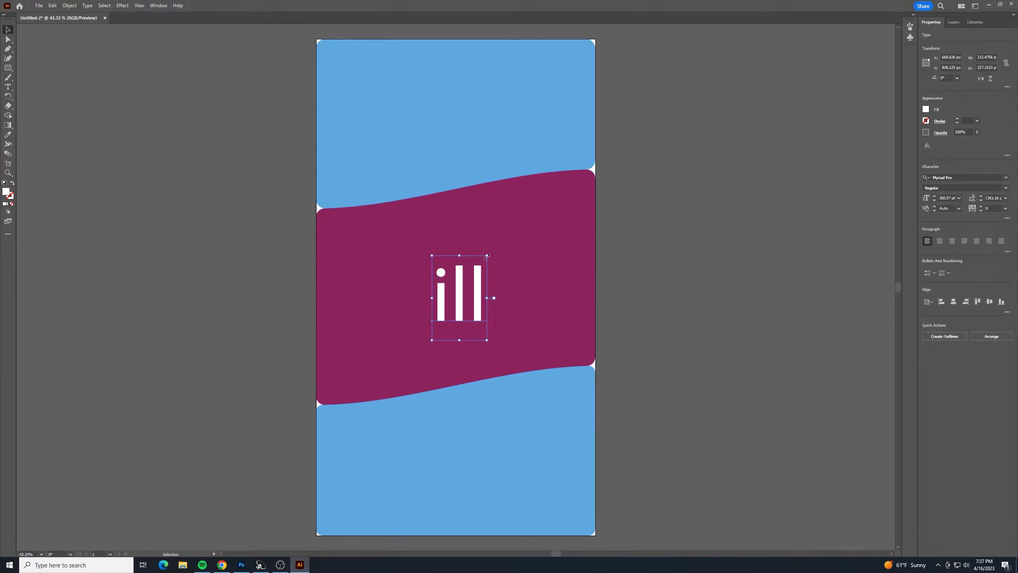
# - Enlarge the ill text and set it in the Ice Cream Slant font
pyautogui.moveTo(487, 257)
pyautogui.mouseDown()
pyautogui.moveTo(589, 205)
pyautogui.moveTo(518, 232)
pyautogui.moveTo(505, 256)
pyautogui.mouseUp()
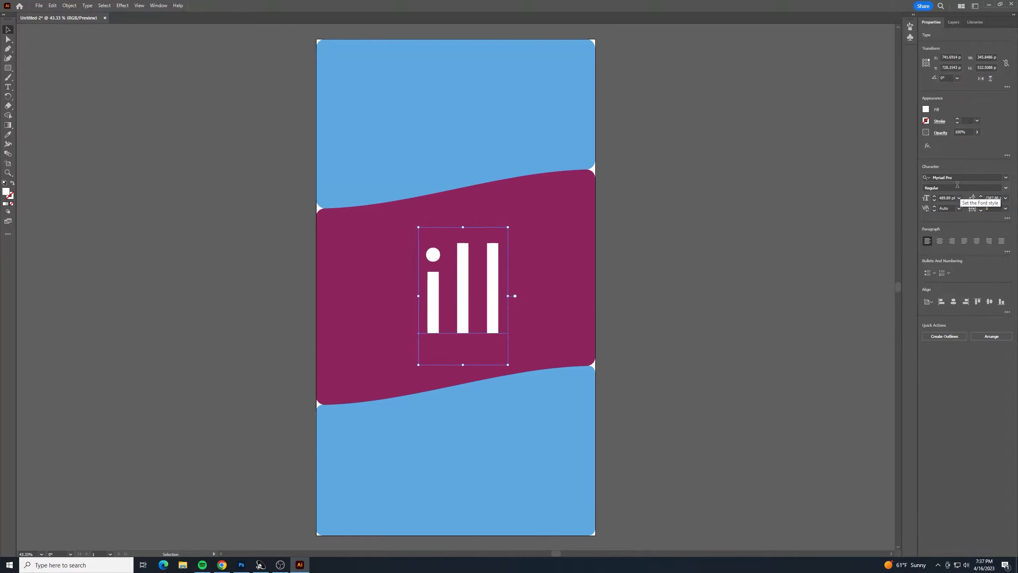
pyautogui.click(957, 178)
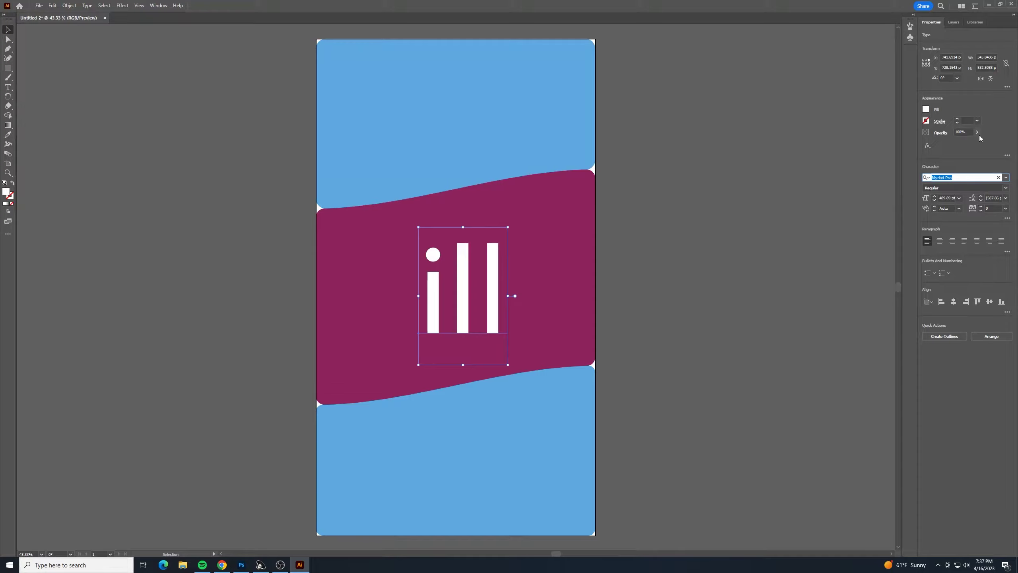
pyautogui.write('ic')
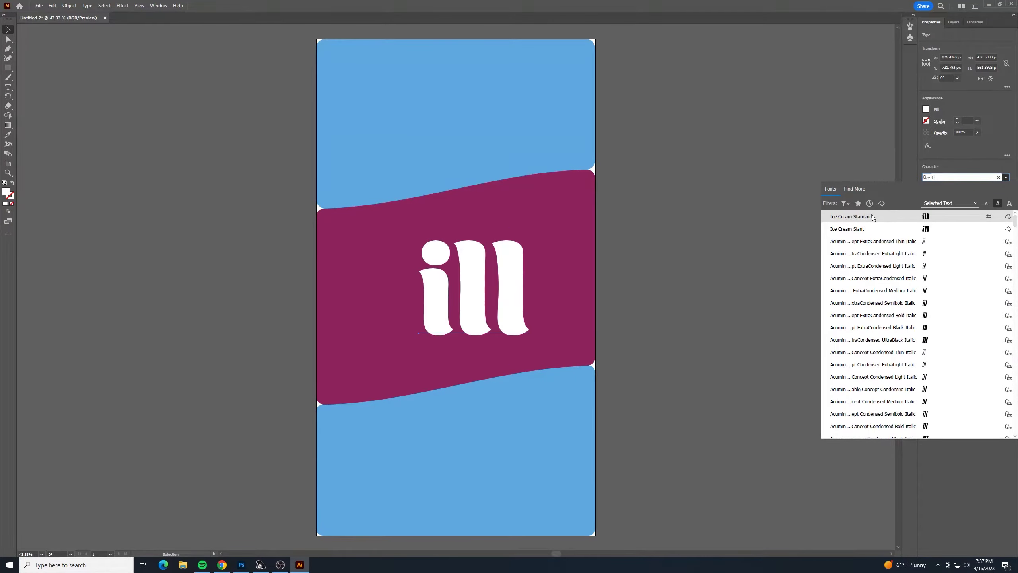
pyautogui.click(872, 229)
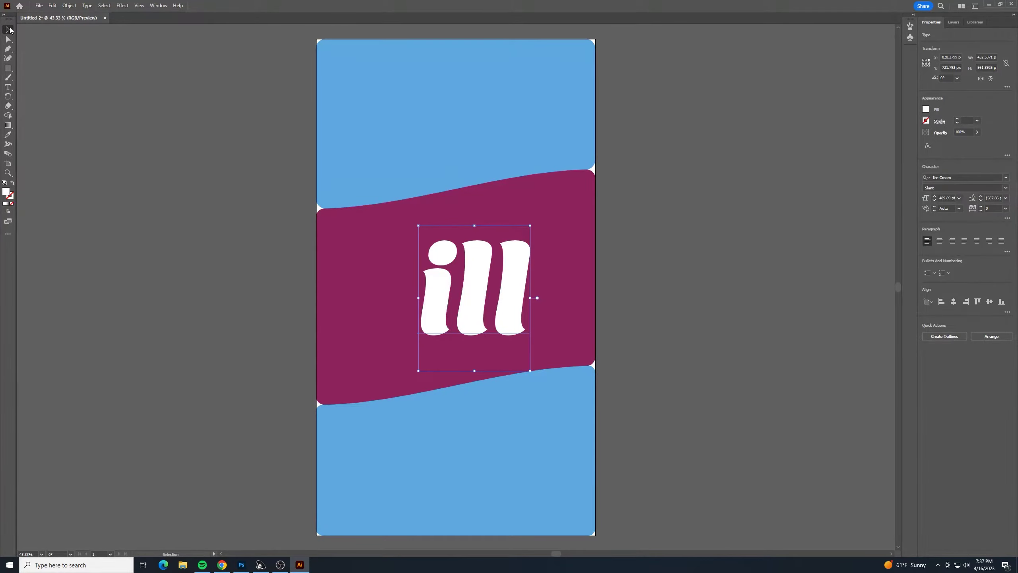
# - Move and enlarge the ill lettering to centre it on the magenta band
pyautogui.moveTo(512, 268); pyautogui.dragTo(496, 269)
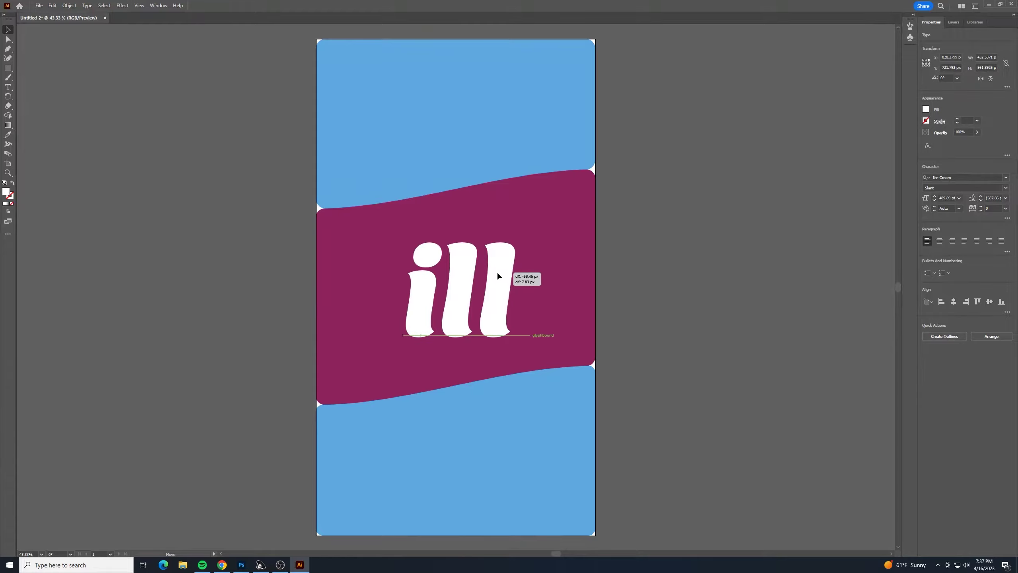
pyautogui.moveTo(516, 228); pyautogui.dragTo(543, 220)
pyautogui.moveTo(508, 262); pyautogui.dragTo(505, 264)
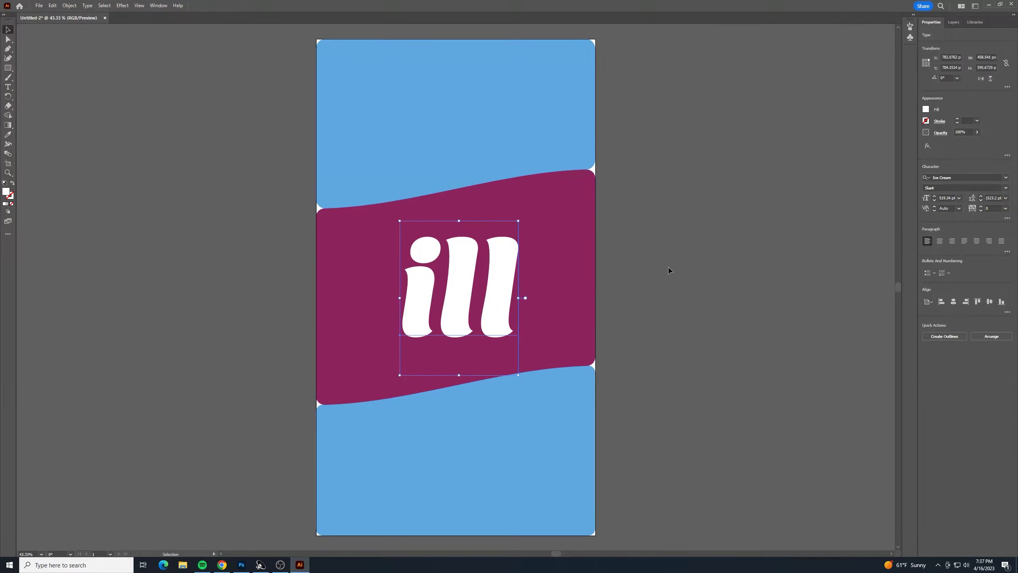
pyautogui.click(668, 271)
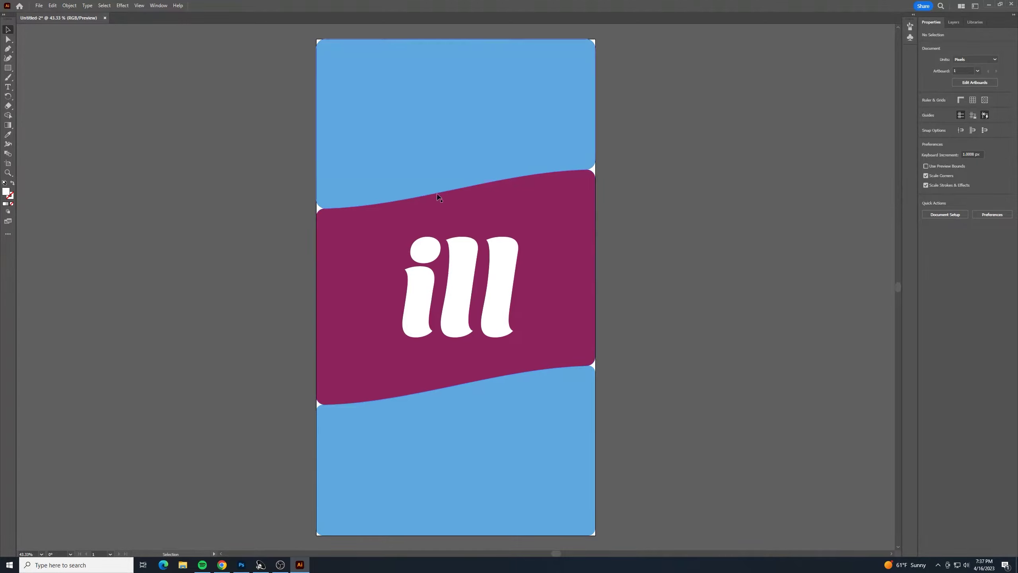
pyautogui.click(461, 297)
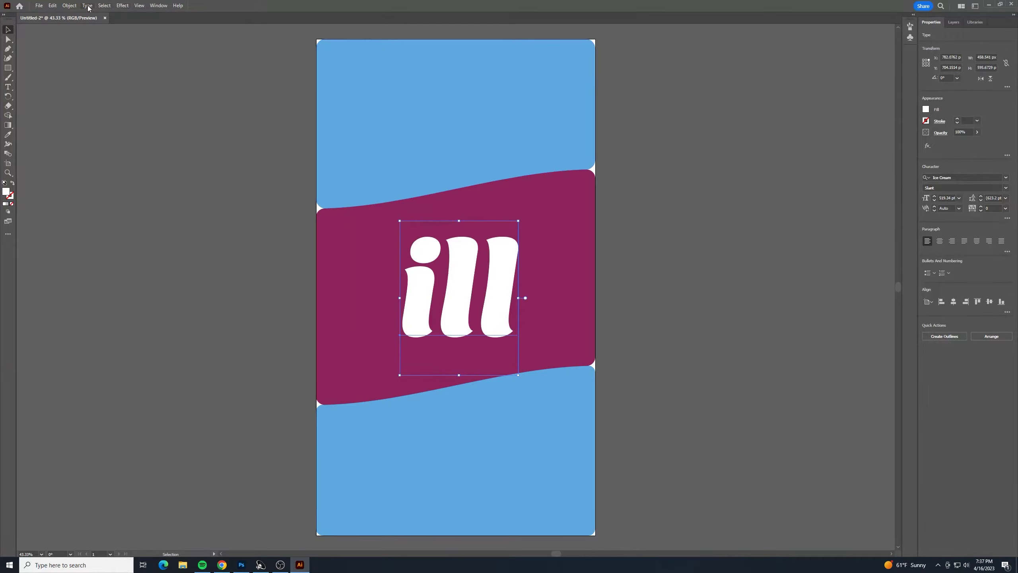
# - Convert the ill lettering to outlined shapes with Create Outlines
pyautogui.click(105, 5)
pyautogui.moveTo(95, 8)
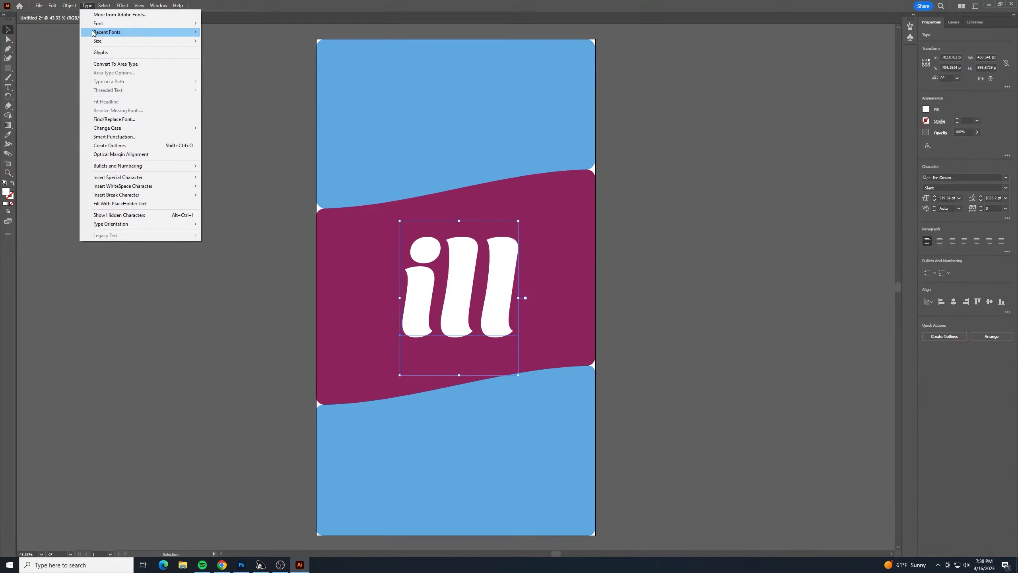
pyautogui.moveTo(96, 44)
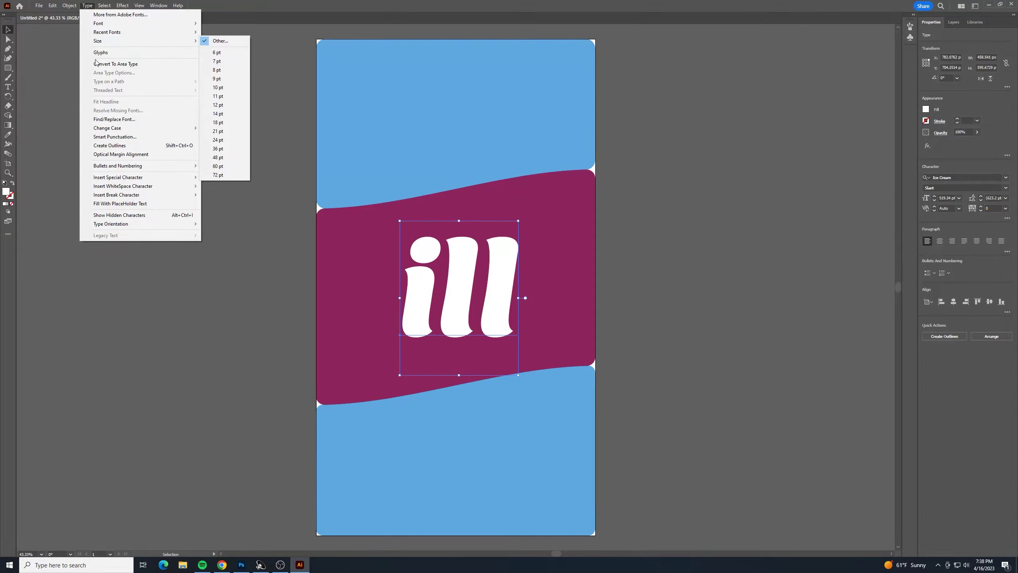
pyautogui.click(125, 146)
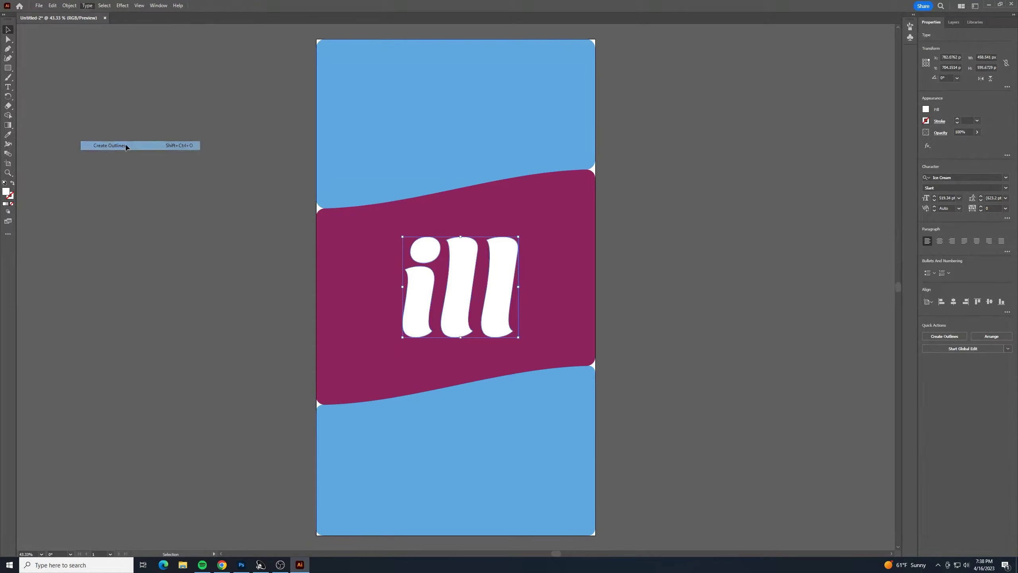
pyautogui.click(741, 275)
# - Release the i's compound path and delete its dot
pyautogui.click(8, 40)
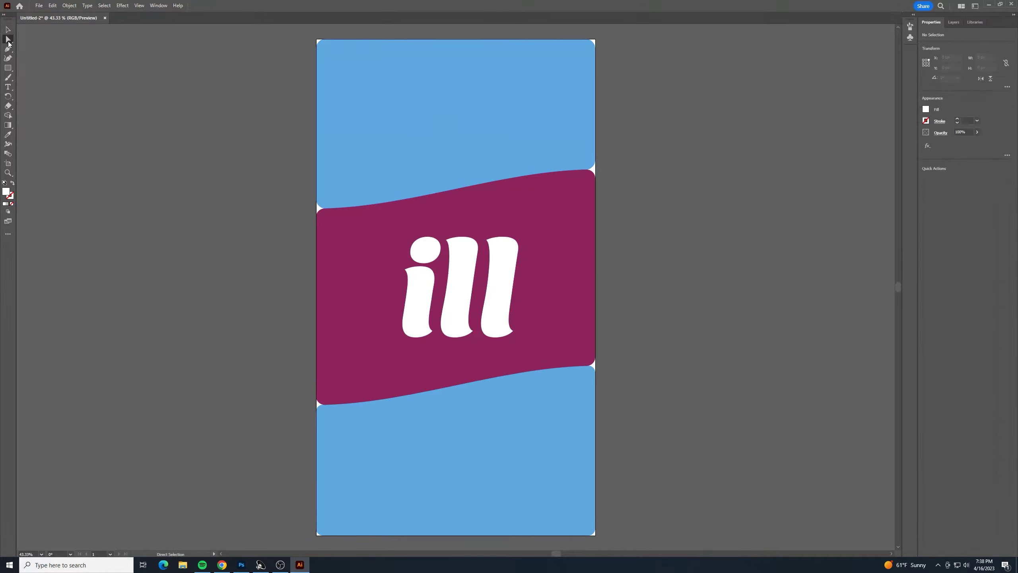
pyautogui.click(468, 261)
pyautogui.click(423, 291)
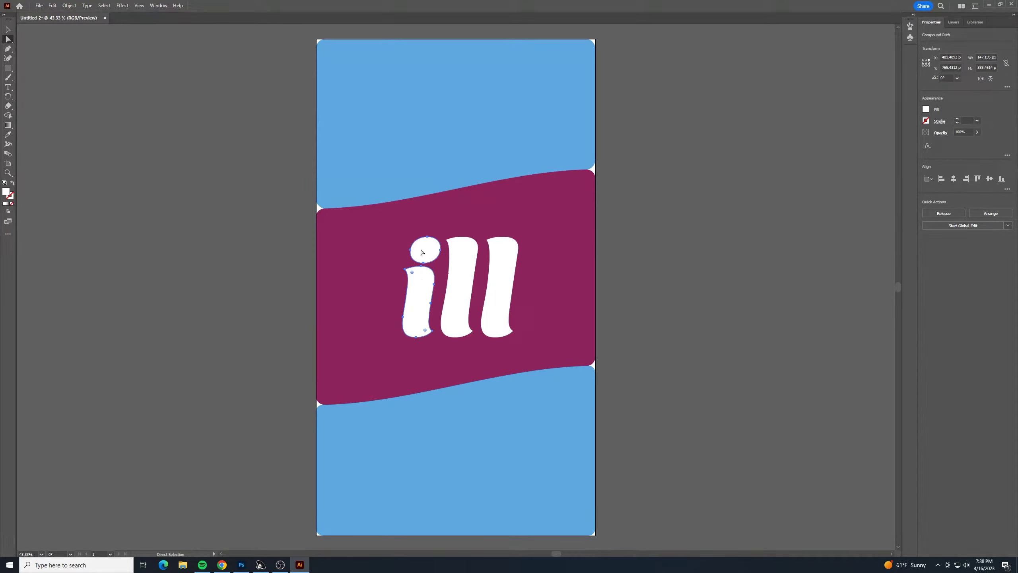
pyautogui.rightClick(422, 282)
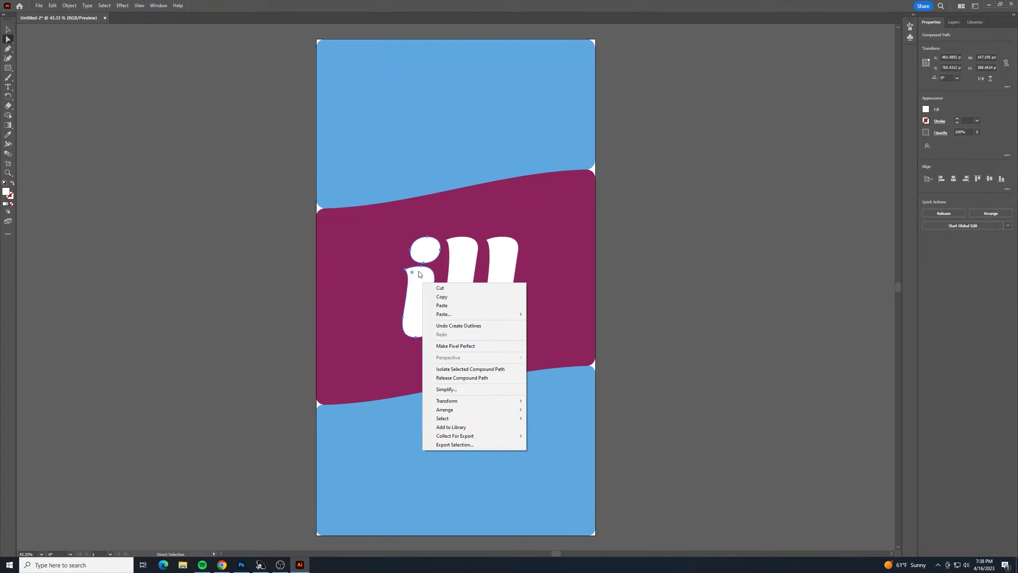
pyautogui.click(481, 378)
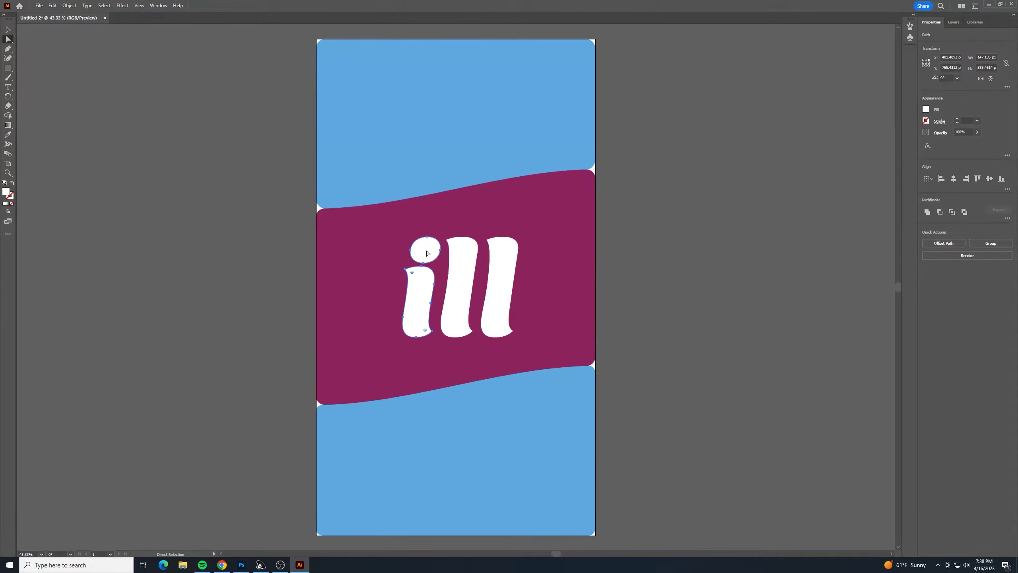
pyautogui.click(425, 249)
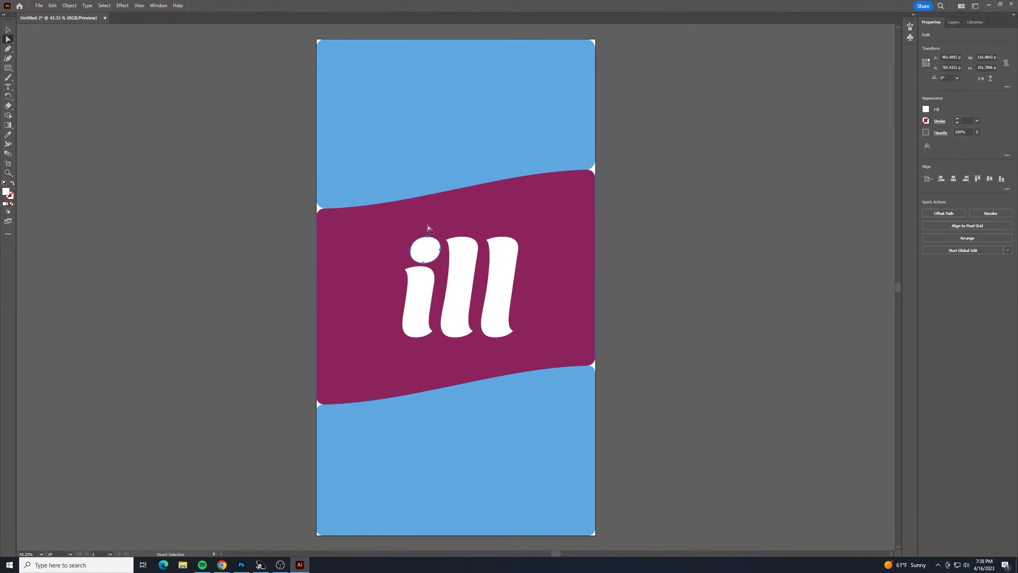
pyautogui.press('Delete')
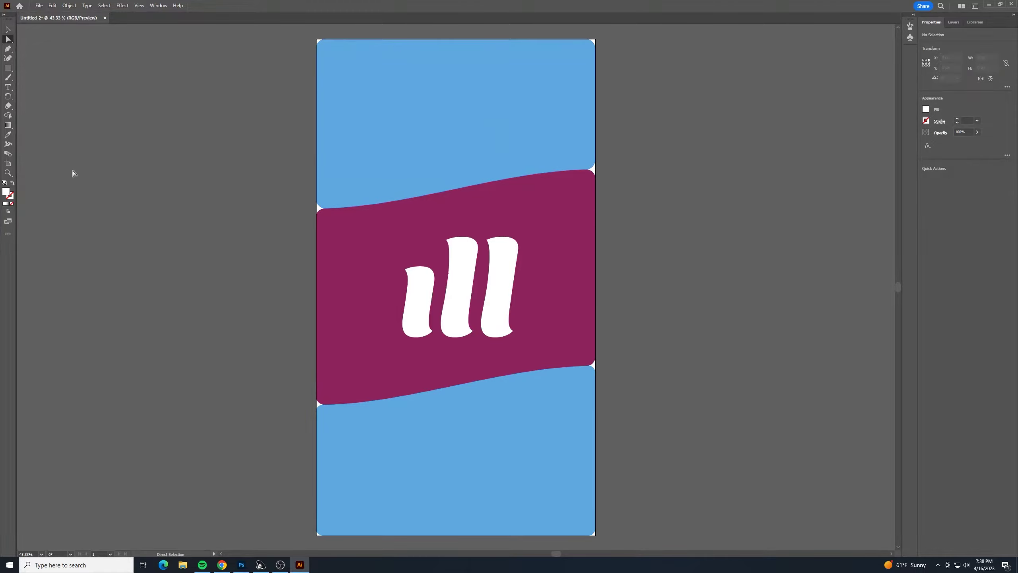
# - Draw a small white star above the i and drag it toward the stem
pyautogui.moveTo(9, 70); pyautogui.dragTo(44, 97)
pyautogui.moveTo(410, 238); pyautogui.dragTo(422, 249)
pyautogui.click(7, 30)
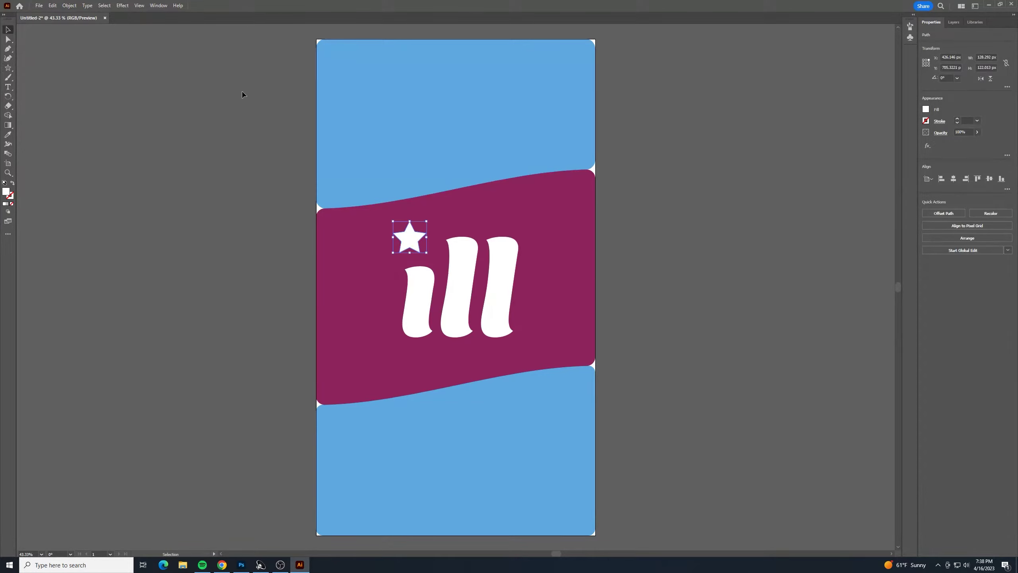
pyautogui.moveTo(417, 239)
pyautogui.mouseDown()
pyautogui.moveTo(426, 246)
pyautogui.moveTo(407, 238)
pyautogui.moveTo(425, 249)
pyautogui.mouseUp()
# - Nudge the star up and left so it sits as the i's dot, then deselect
pyautogui.press('Left')
pyautogui.press('Up')
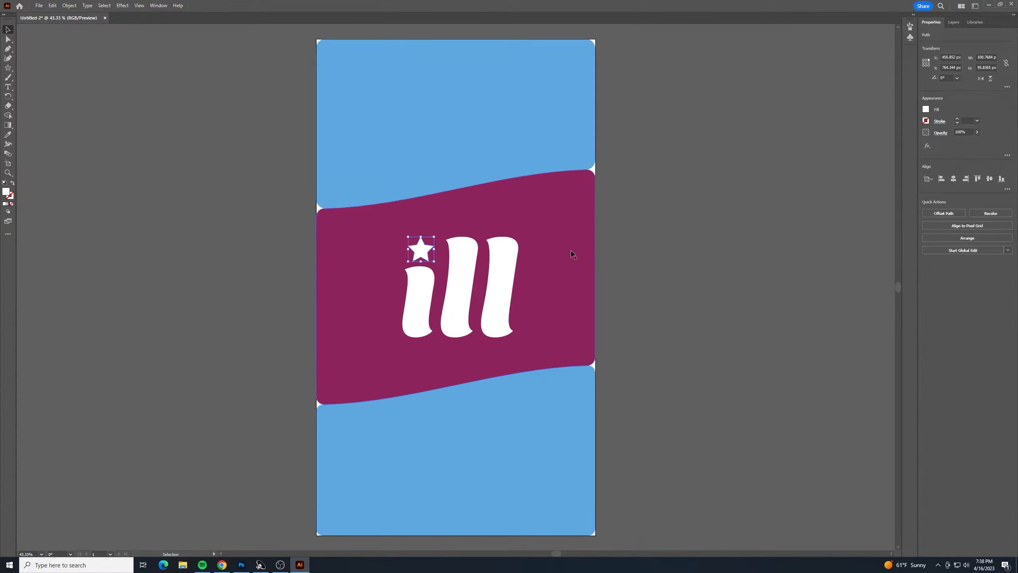
pyautogui.press('Left')
pyautogui.press('Left')
pyautogui.press('Left')
pyautogui.press('Up')
pyautogui.press('Up')
pyautogui.press('Up')
pyautogui.click(705, 367)
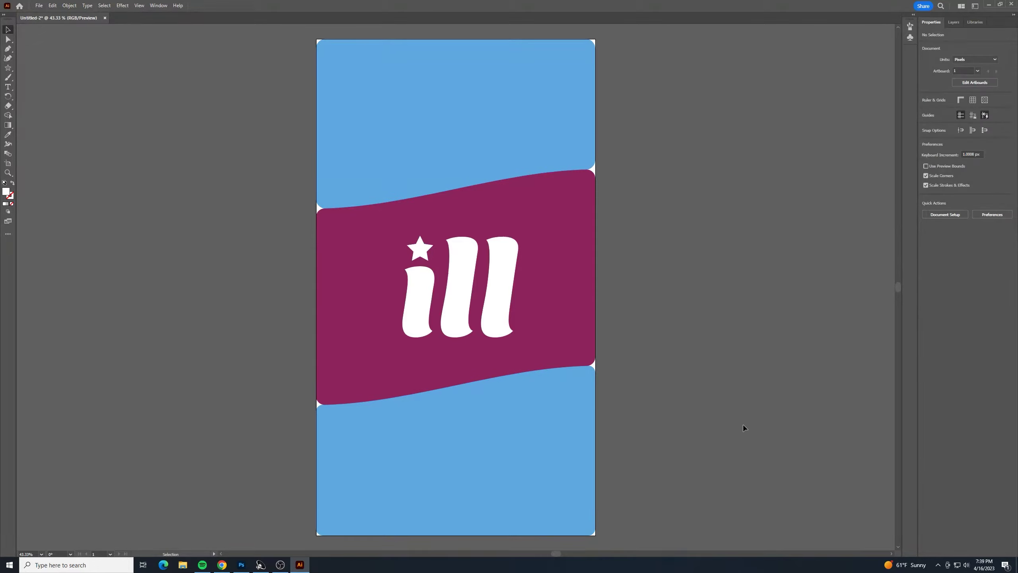
pyautogui.moveTo(422, 257); pyautogui.dragTo(422, 257)
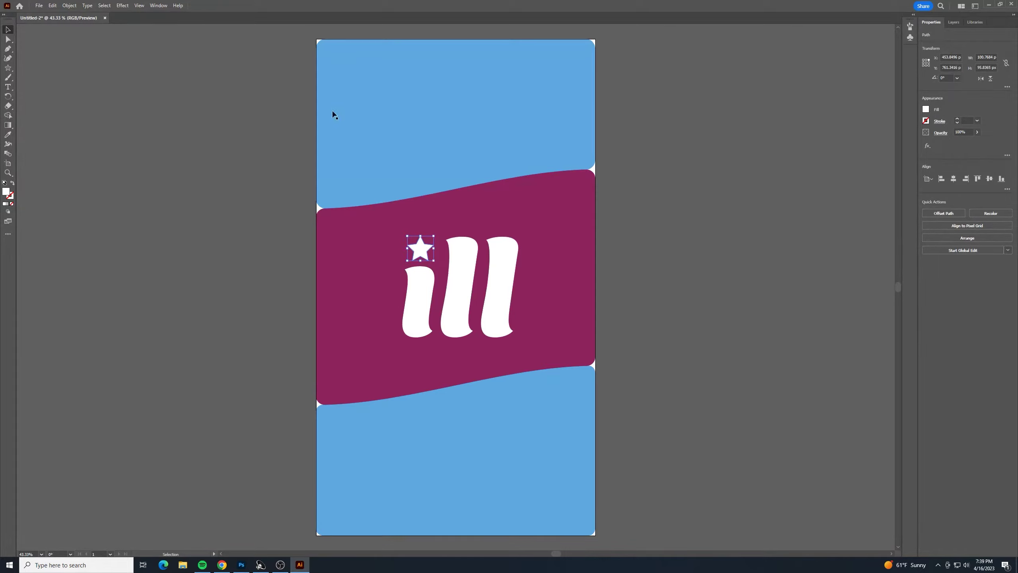
pyautogui.click(761, 175)
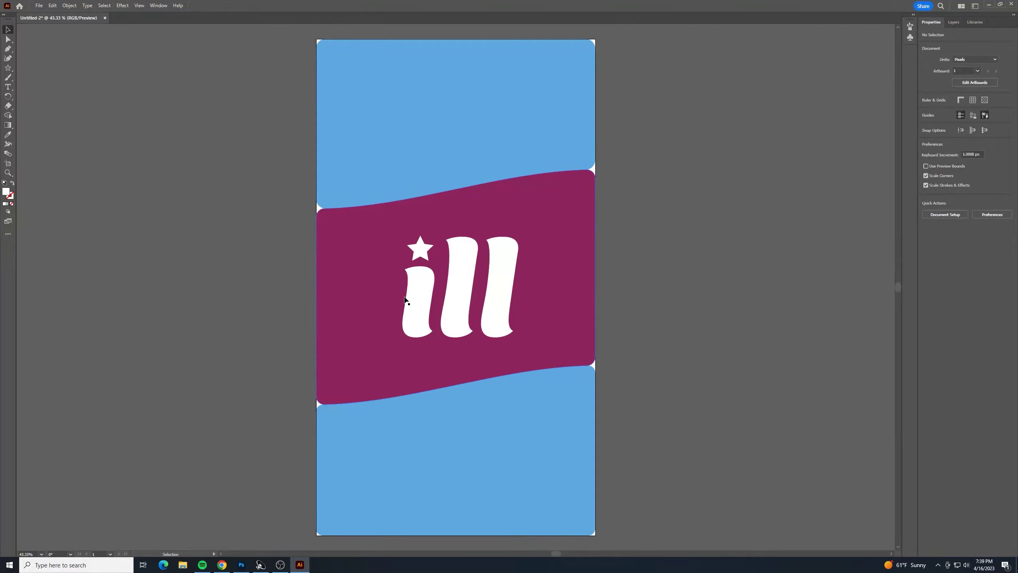
# - Select the ill lettering together with the star and nudge them into position
pyautogui.click(506, 253)
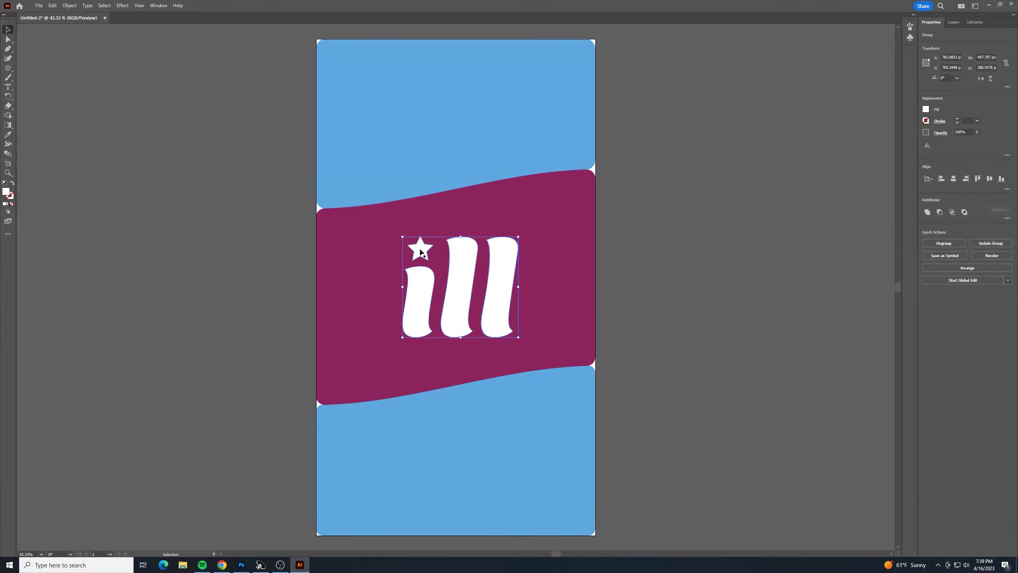
pyautogui.moveTo(420, 251); pyautogui.dragTo(422, 250)
pyautogui.hotkey('ctrl', 'shift', 'g')
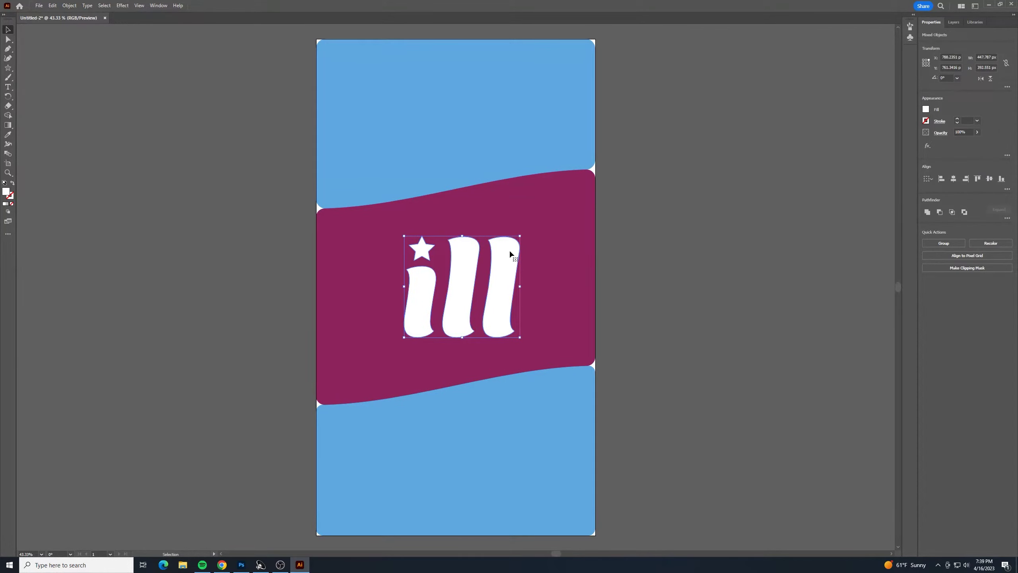
pyautogui.press('Down')
pyautogui.press('Down')
pyautogui.press('Left')
pyautogui.press('Left')
pyautogui.press('Left')
pyautogui.press('Left')
pyautogui.press('Left')
pyautogui.press('Left')
pyautogui.press('Left')
pyautogui.press('Left')
pyautogui.press('Left')
pyautogui.press('Left')
pyautogui.press('Left')
pyautogui.press('Left')
pyautogui.press('Left')
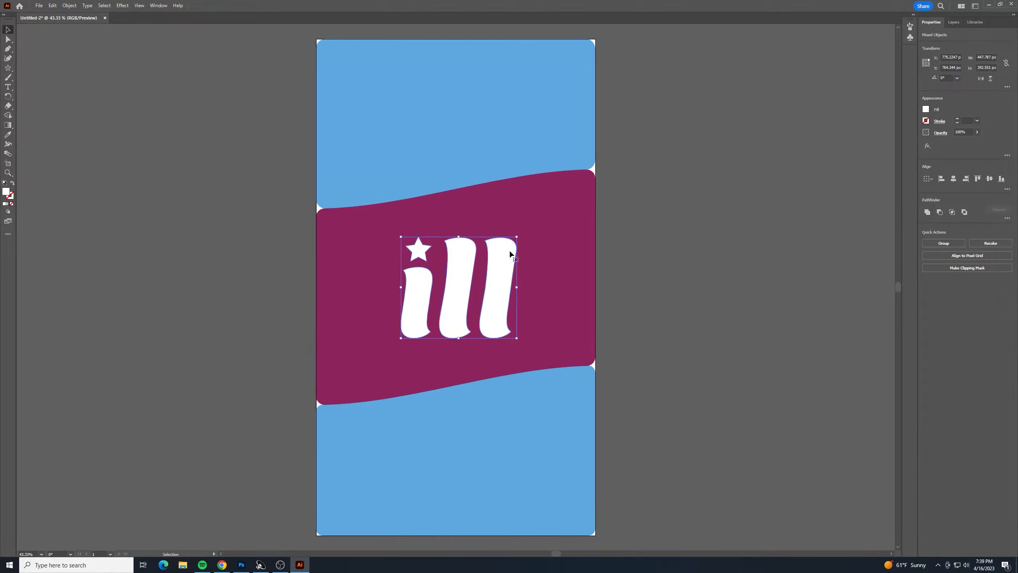
pyautogui.press('Up')
pyautogui.press('Up')
pyautogui.press('Left')
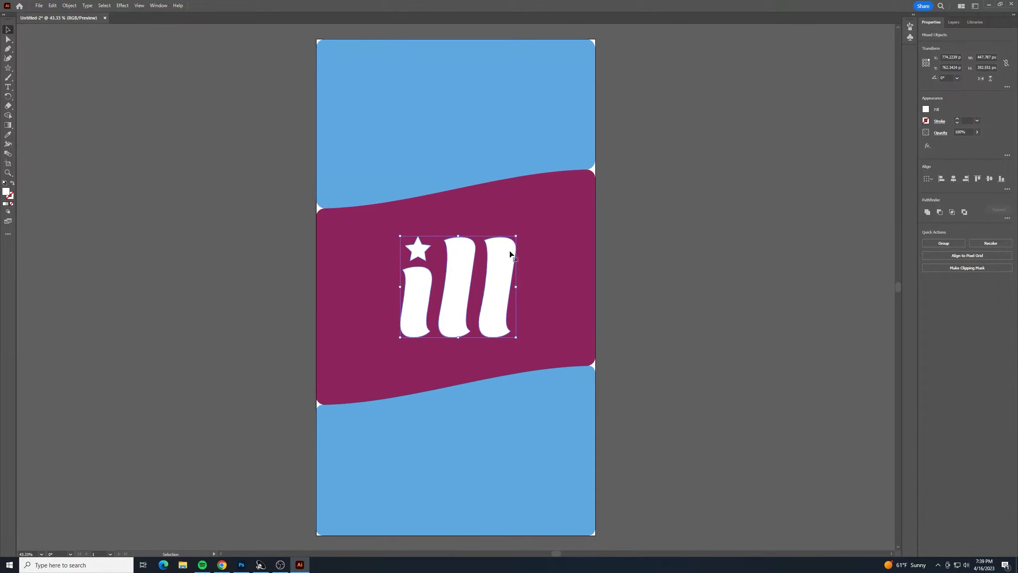
pyautogui.press('Left')
pyautogui.press('Left')
pyautogui.press('Left')
pyautogui.press('Left')
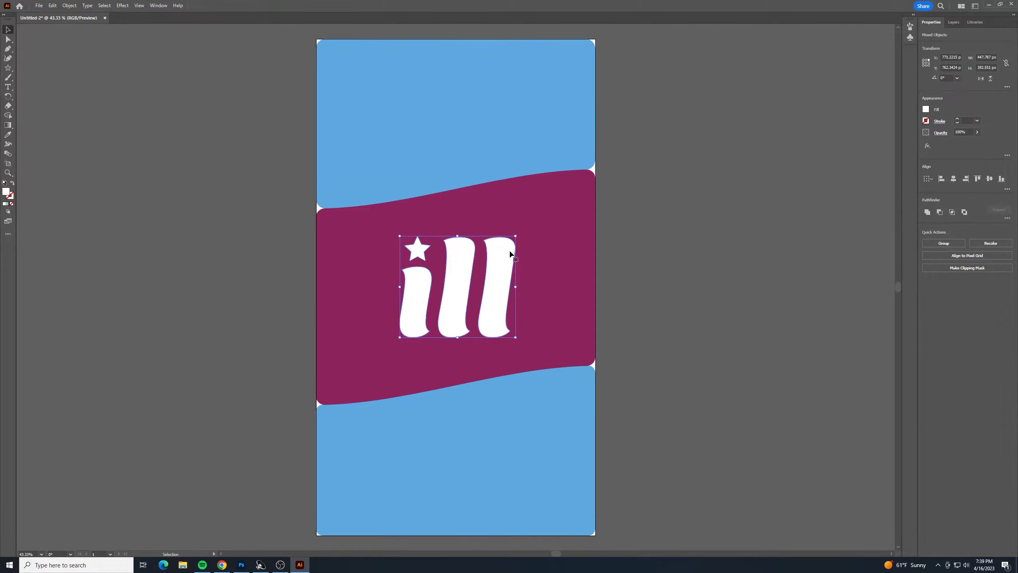
# - Group the star with the lettering and centre it vertically and horizontally on the artboard
pyautogui.rightClick(485, 269)
pyautogui.click(505, 365)
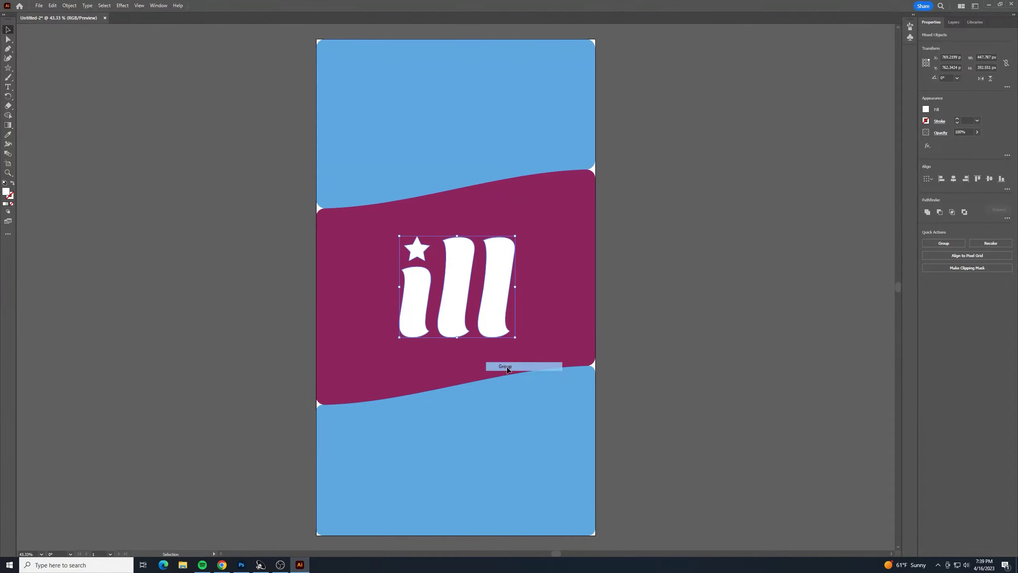
pyautogui.click(988, 180)
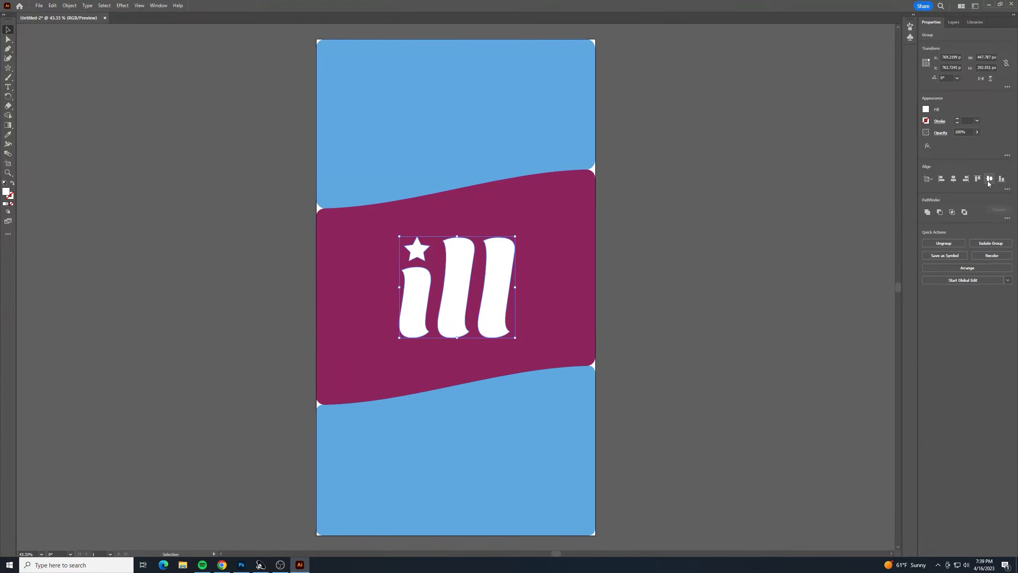
pyautogui.click(953, 180)
pyautogui.click(762, 234)
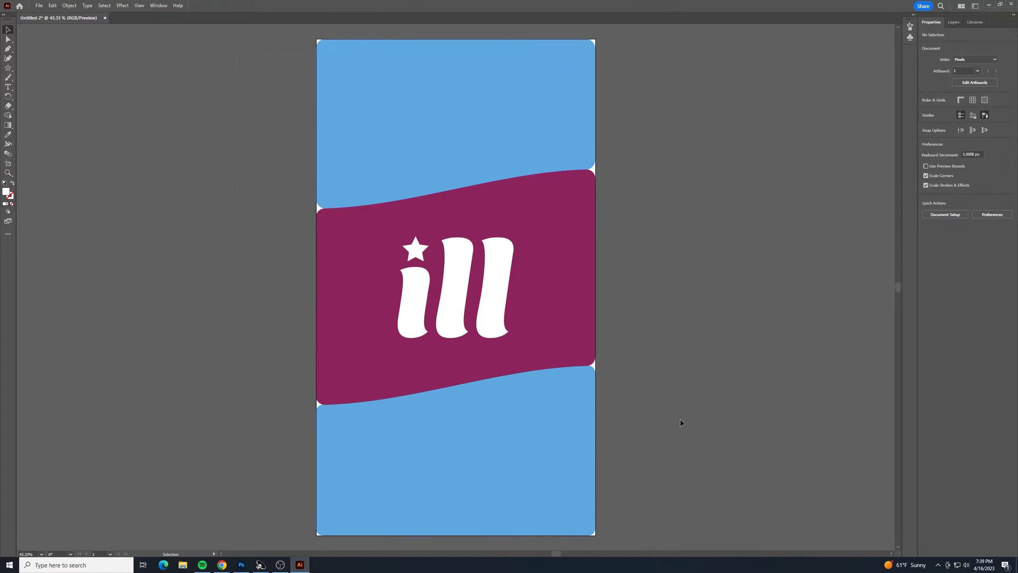
# - Select all the artwork and group it into one object
pyautogui.hotkey('ctrl', 'a')
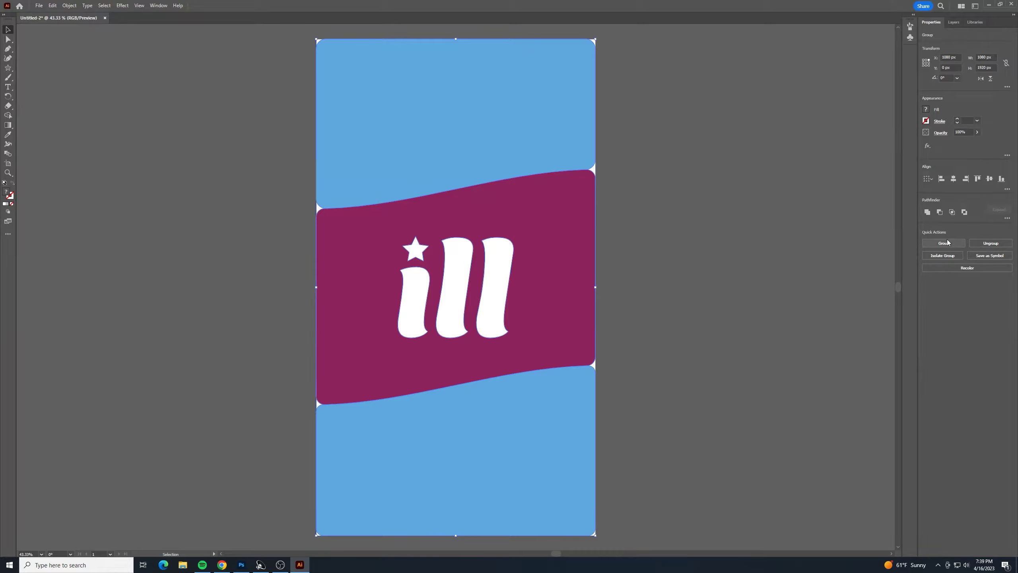
pyautogui.rightClick(558, 274)
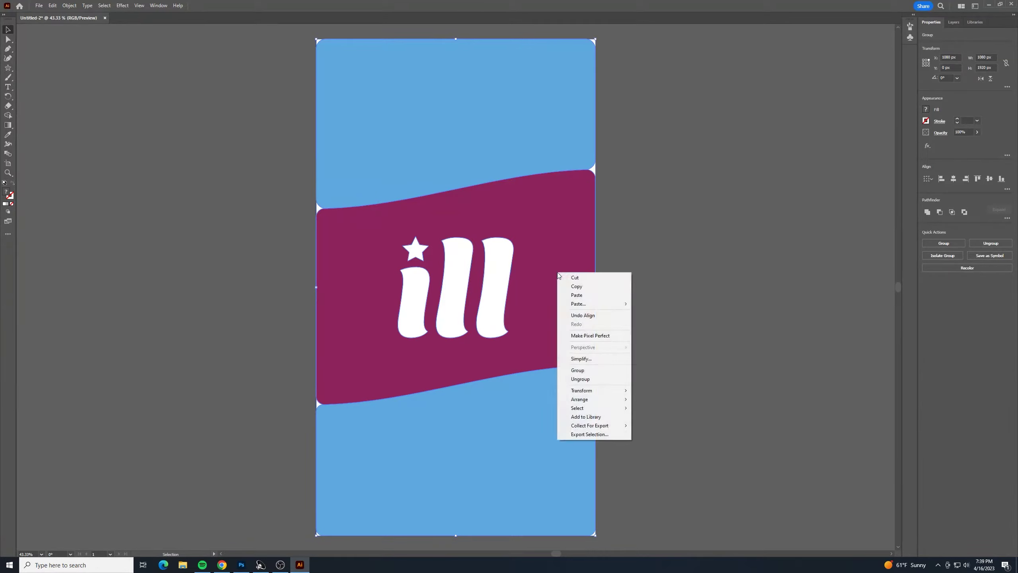
pyautogui.click(601, 371)
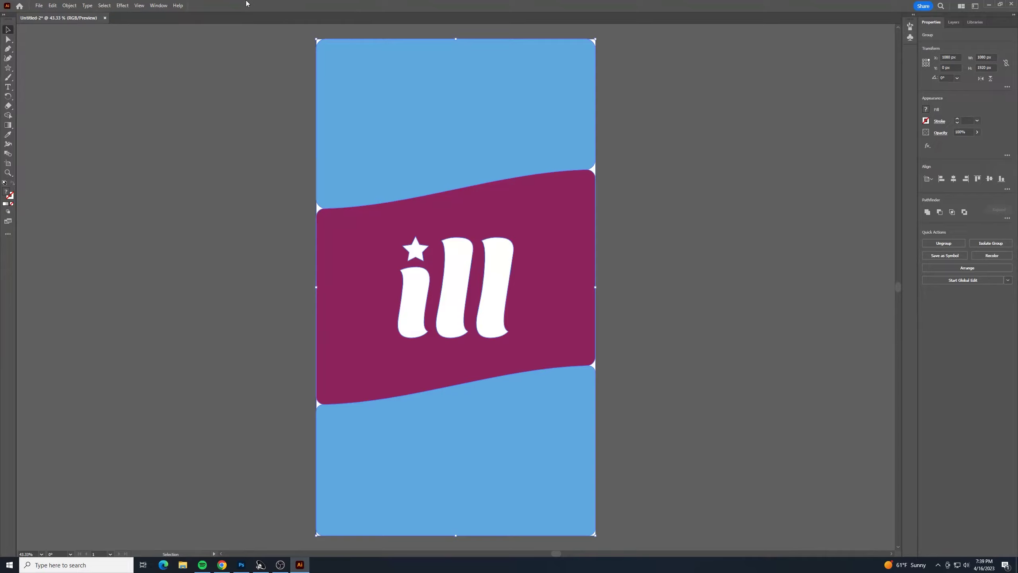
pyautogui.click(124, 5)
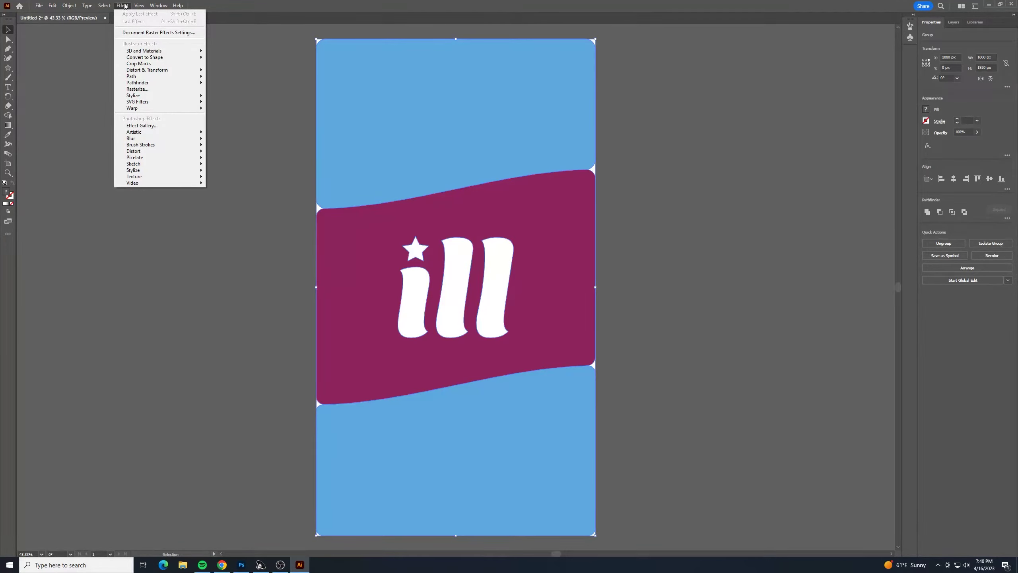
# - Apply the 3D and Materials Inflate effect to the poster with Render with Ray Tracing on
pyautogui.moveTo(168, 51)
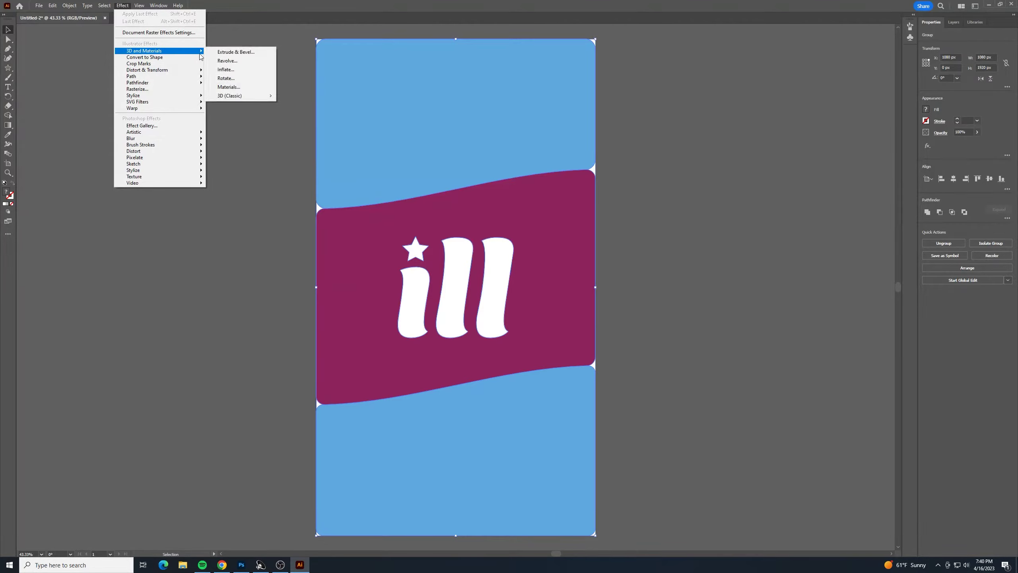
pyautogui.click(246, 70)
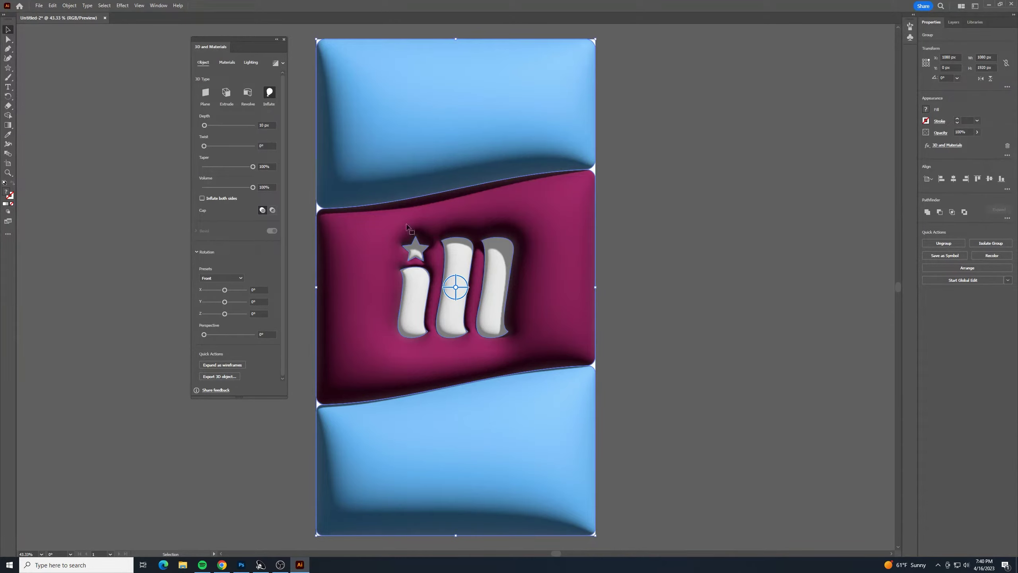
pyautogui.click(275, 65)
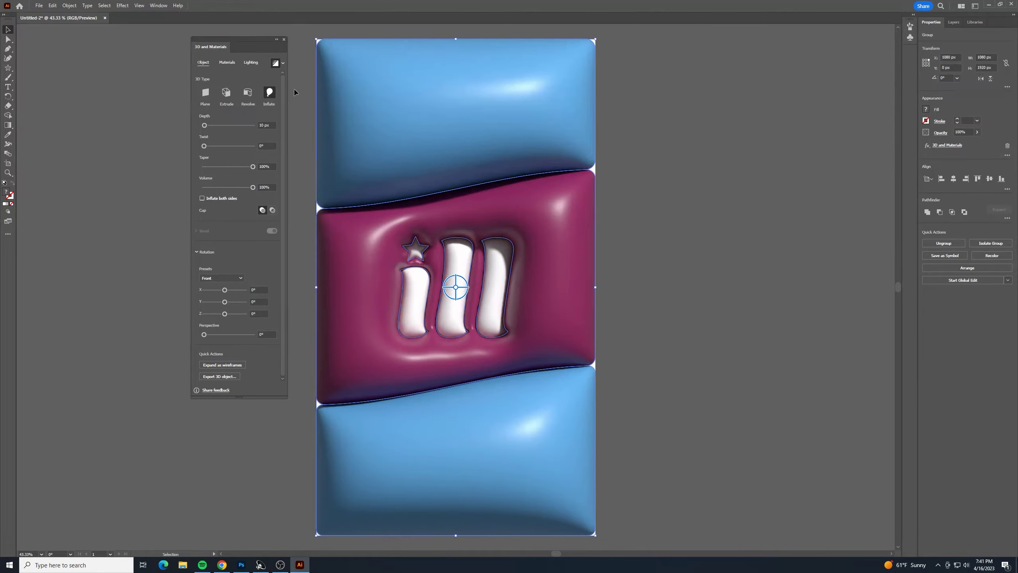
pyautogui.click(230, 64)
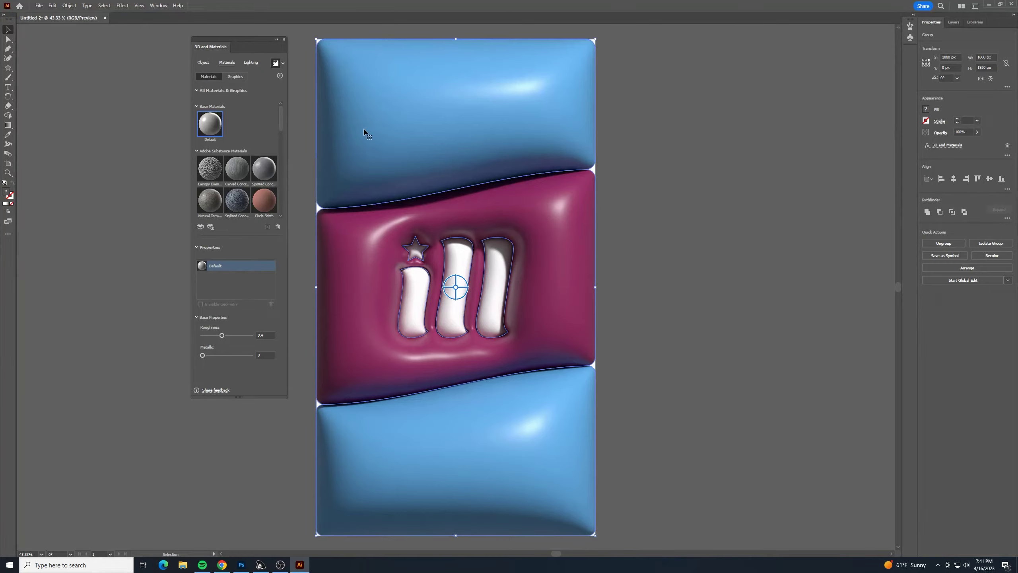
# - Set the 3D light Intensity to 50% in the Lighting settings
pyautogui.click(235, 77)
pyautogui.click(208, 76)
pyautogui.click(252, 62)
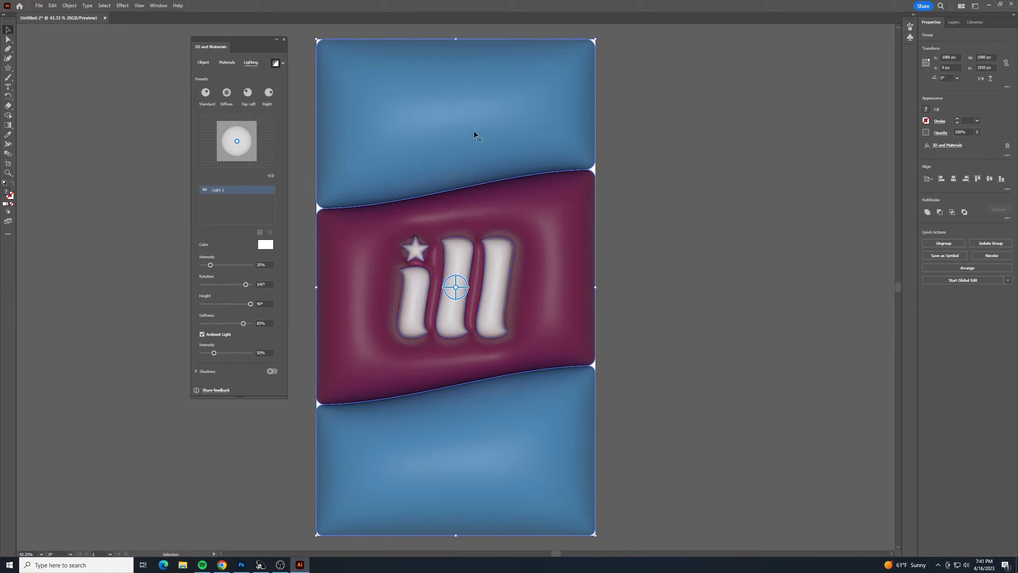
pyautogui.click(260, 265)
pyautogui.moveTo(261, 264); pyautogui.dragTo(255, 265)
pyautogui.write('40')
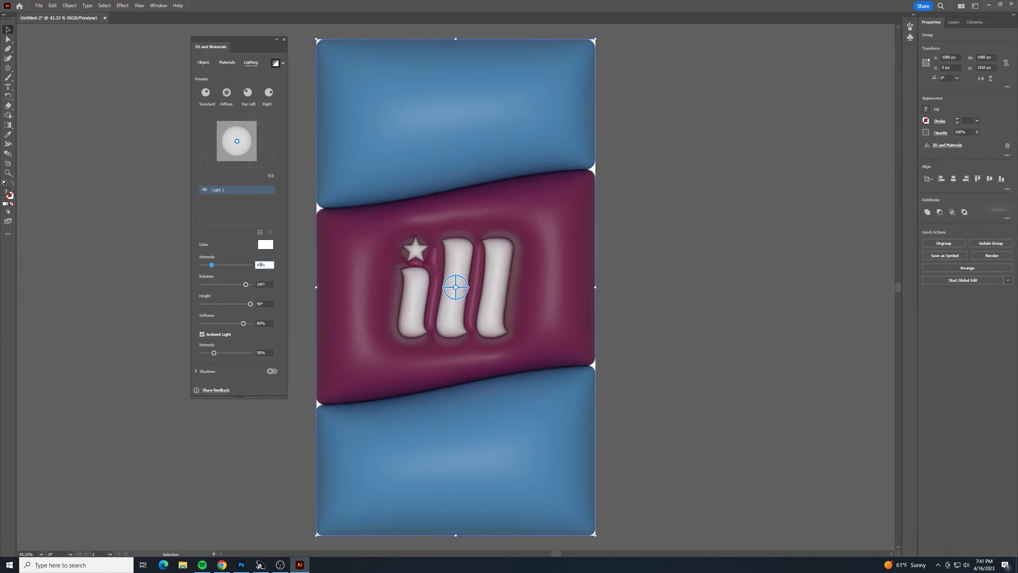
pyautogui.press('BackSpace')
pyautogui.write('5')
pyautogui.click(260, 283)
# - Set Ambient Light Intensity to 70% and re-render the 3D effect
pyautogui.click(262, 351)
pyautogui.moveTo(262, 352); pyautogui.dragTo(250, 353)
pyautogui.write('70')
pyautogui.press('Return')
pyautogui.click(257, 368)
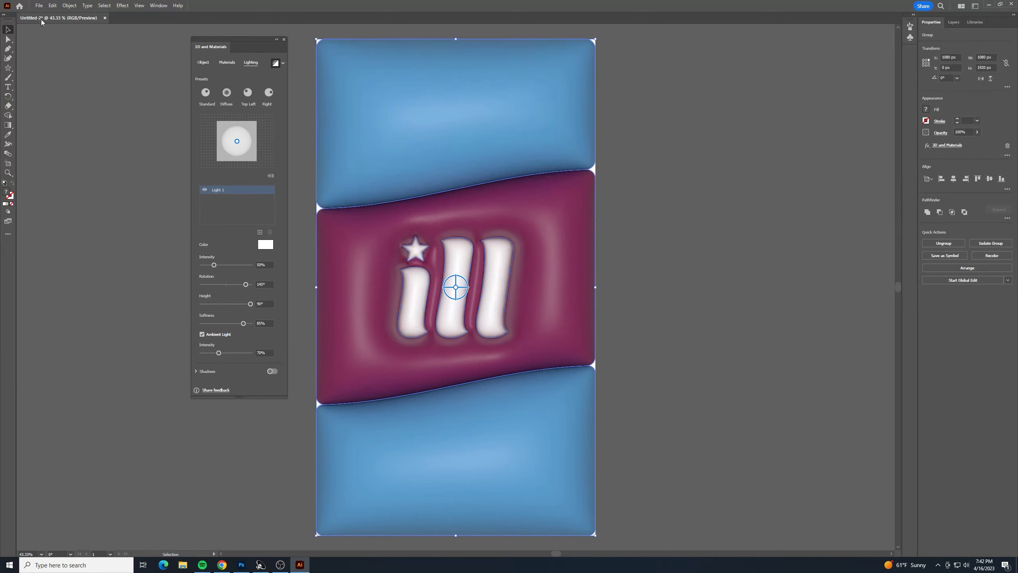
# - Deselect the artwork and close the 3D and Materials panel
pyautogui.click(89, 82)
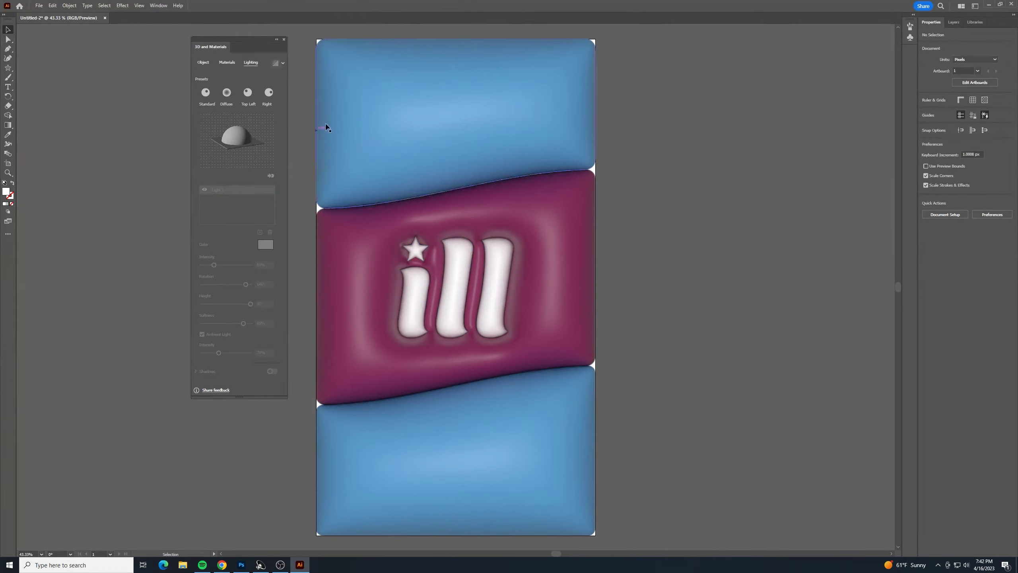
pyautogui.click(284, 40)
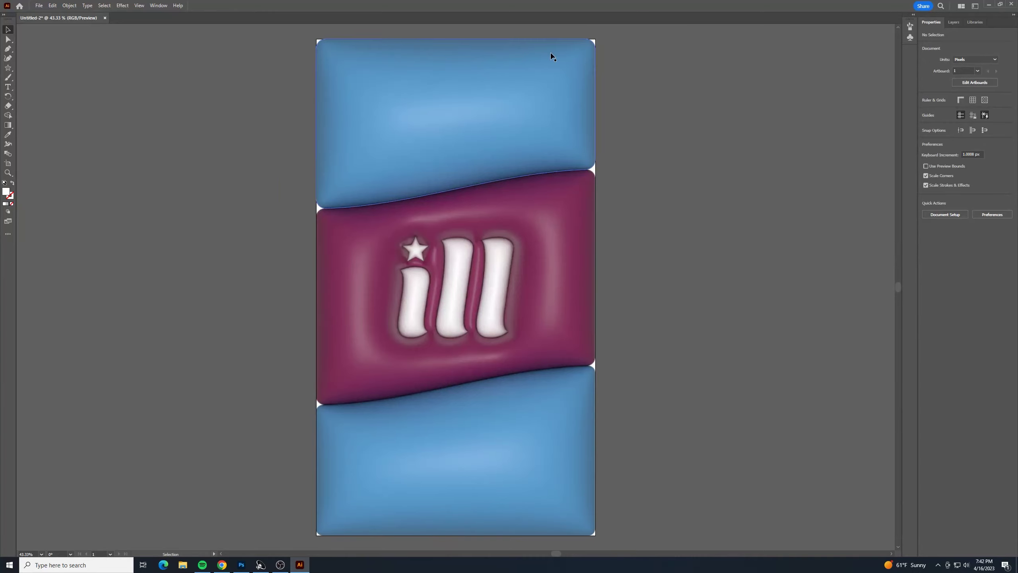